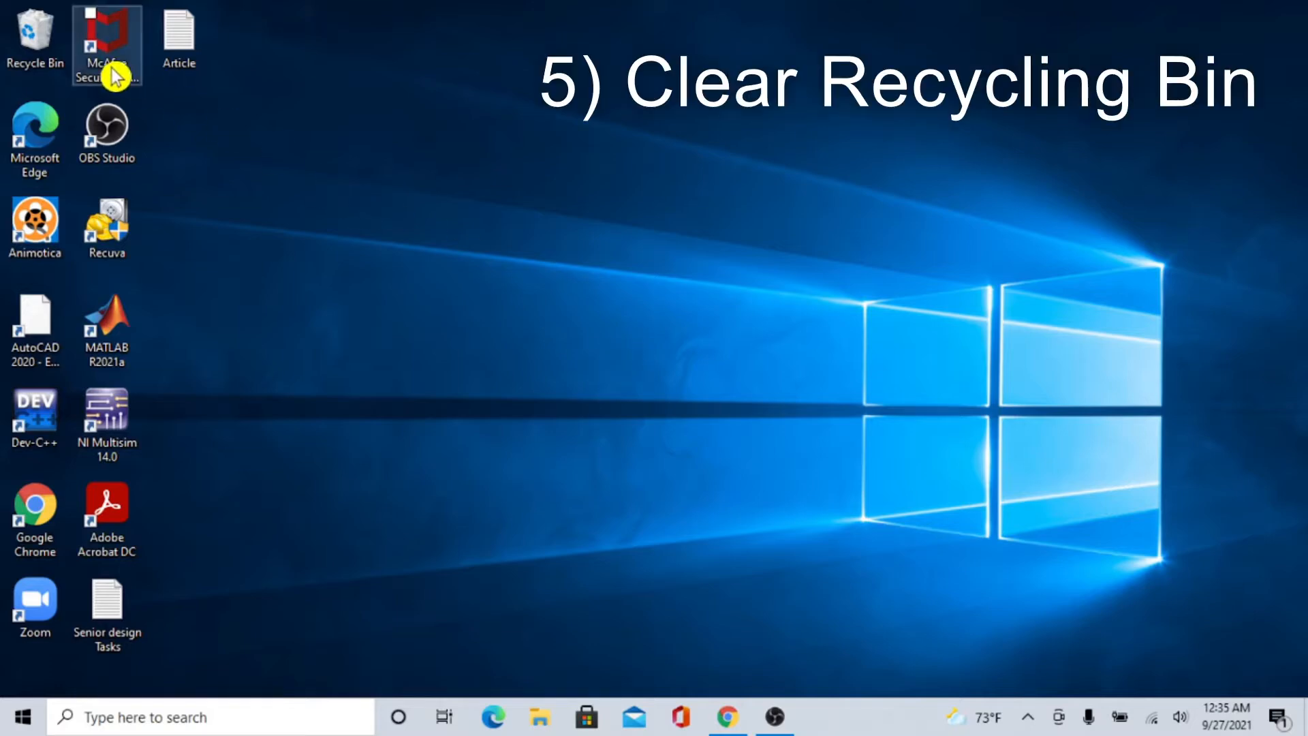
# Permanently delete all items in the Recycle Bin and close its window.
pyautogui.click(32, 50)
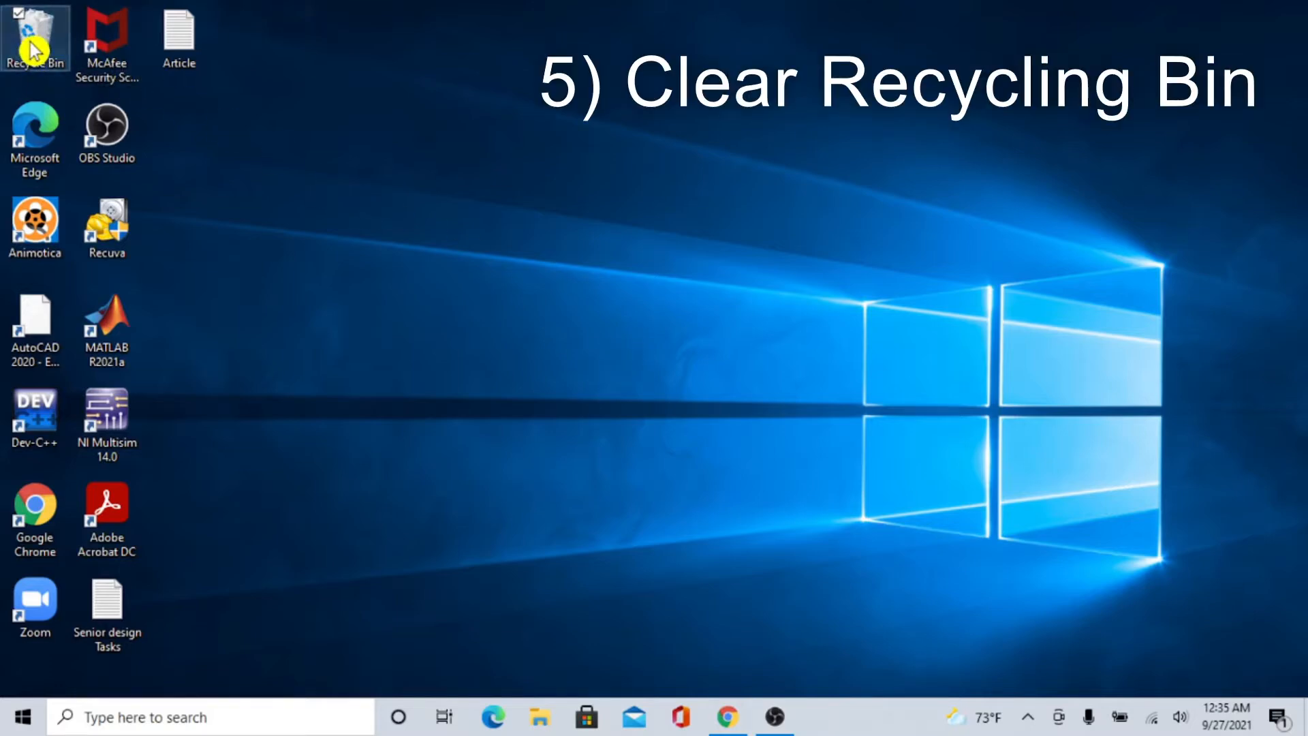
pyautogui.press('Return')
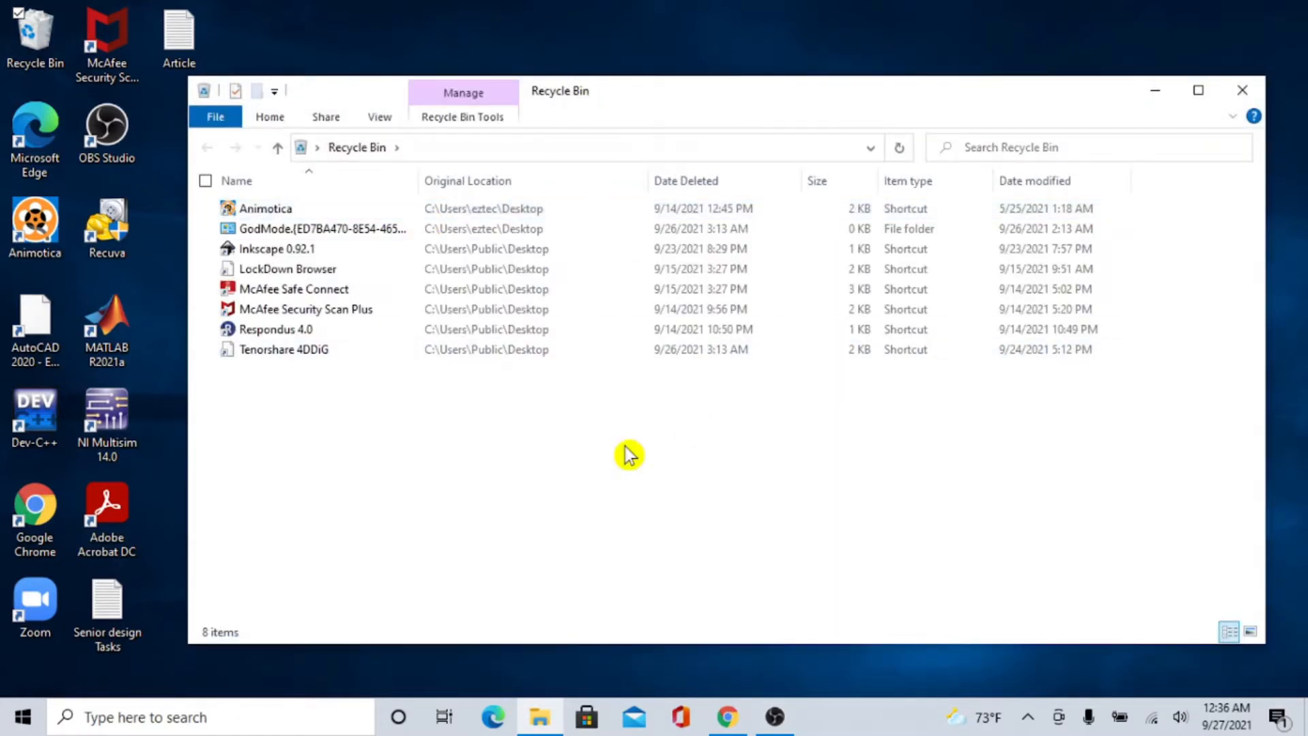
pyautogui.hotkey('ctrl', 'a')
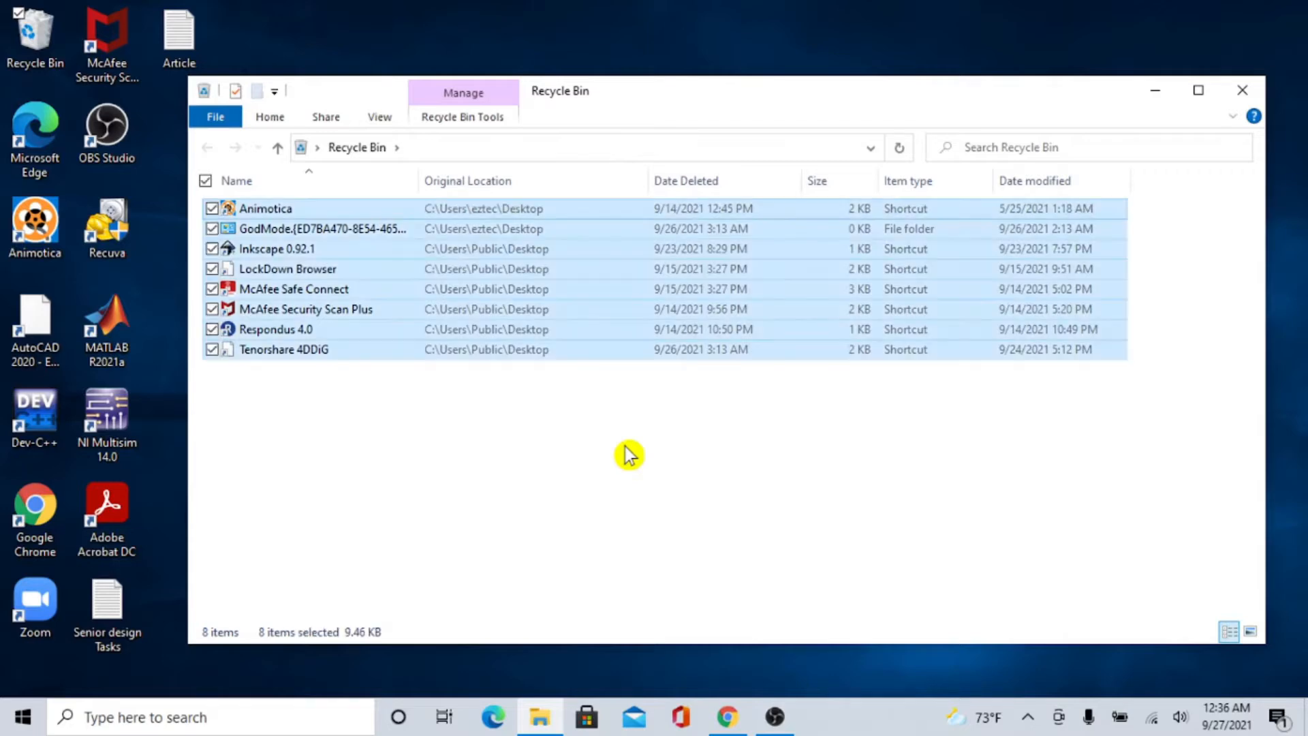
pyautogui.rightClick(623, 355)
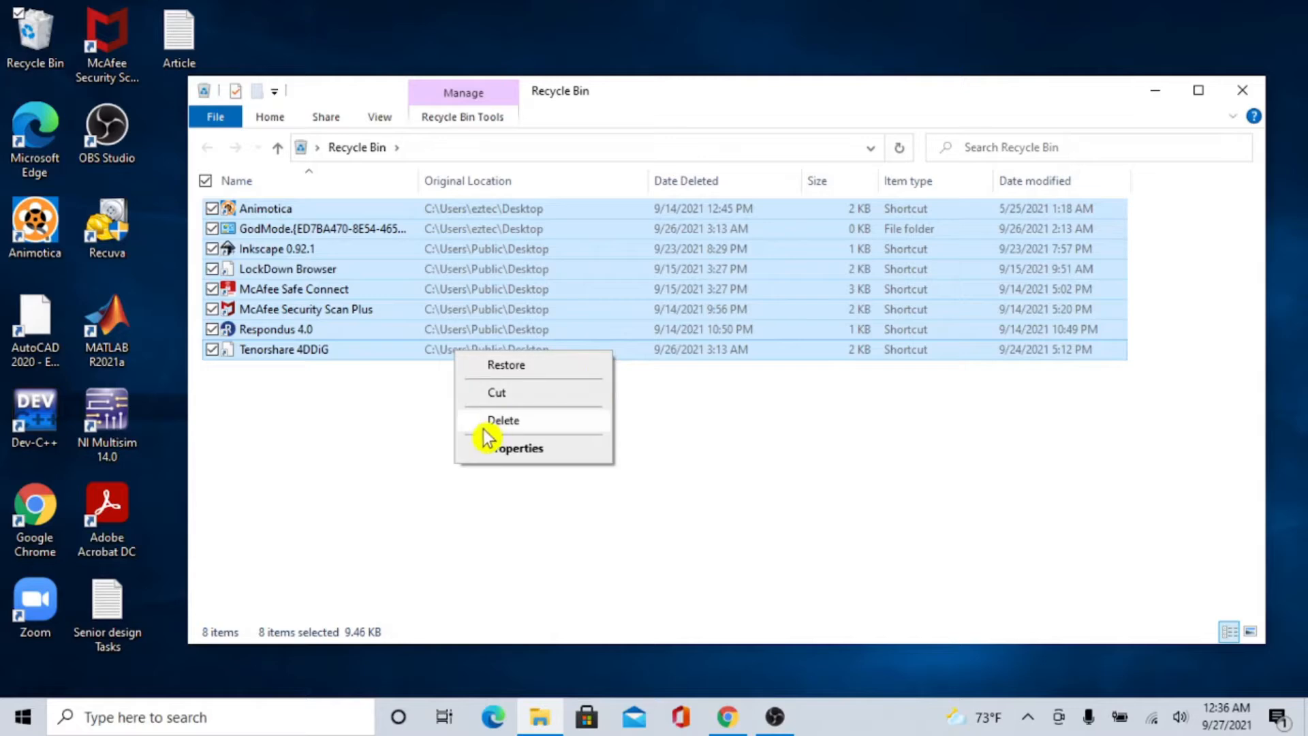
pyautogui.click(573, 429)
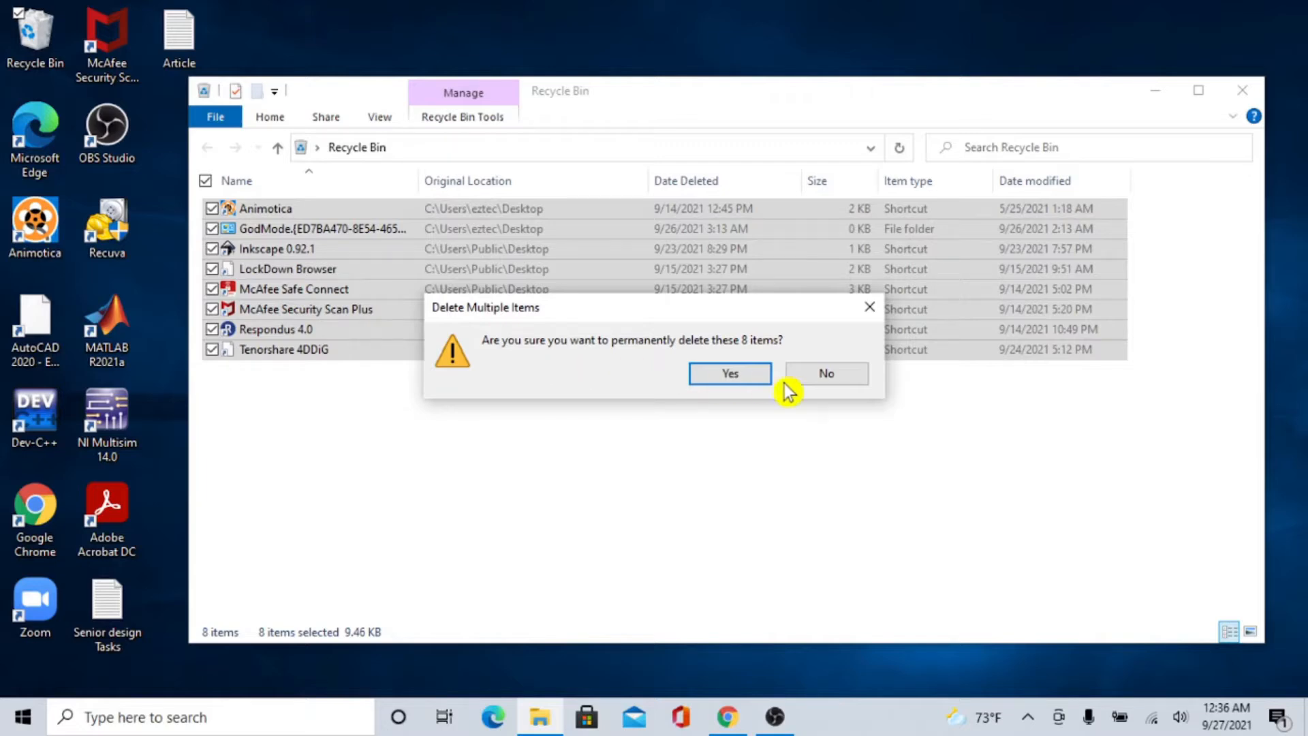
pyautogui.click(747, 383)
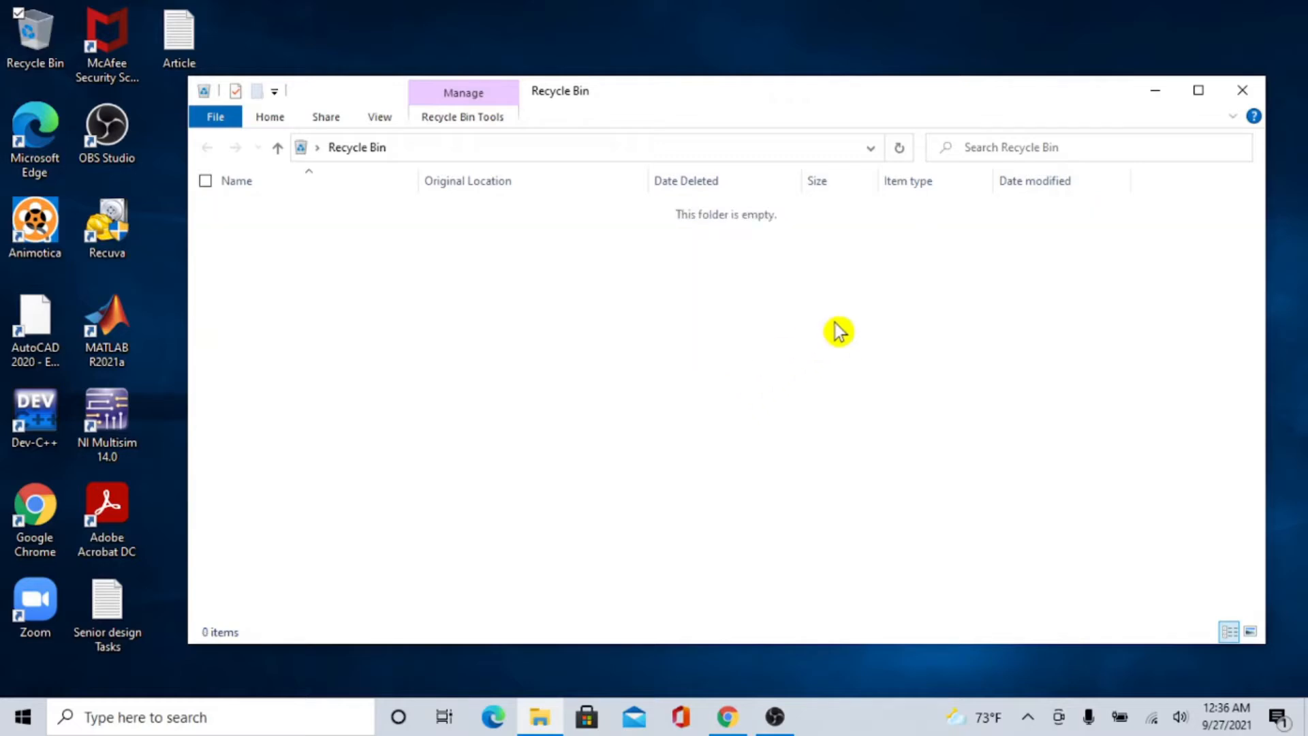
pyautogui.click(1257, 104)
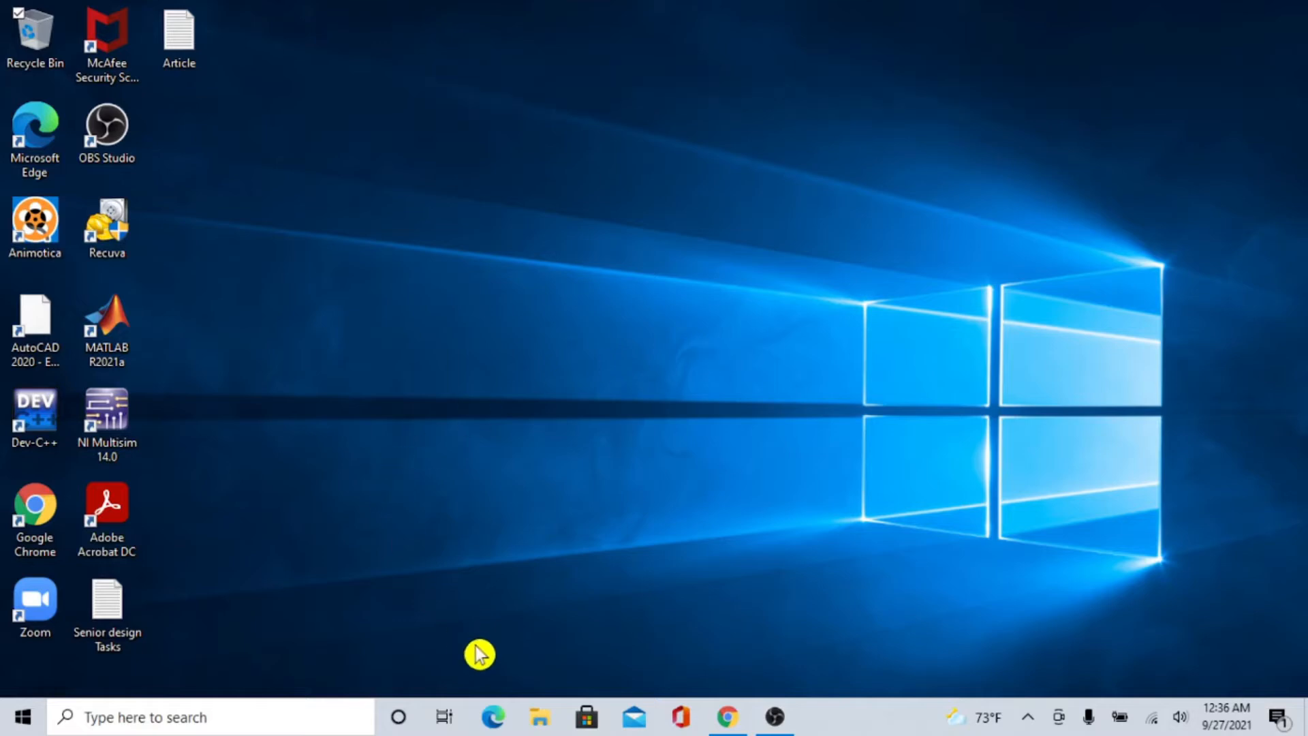
# Delete the PNG files 2.32, 2.21, 2.18, 2.10, 2.6p2 and 2.6p1 from the Downloads folder and close File Explorer.
pyautogui.click(543, 719)
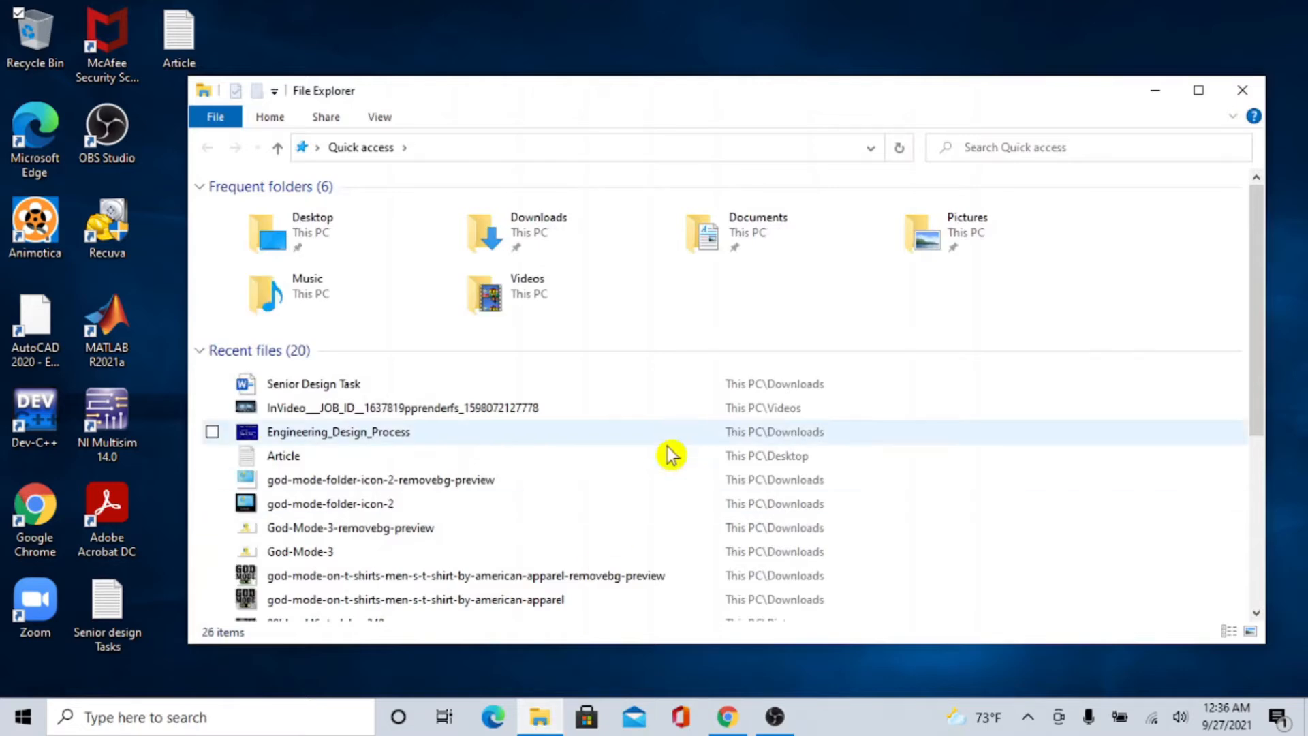
pyautogui.doubleClick(567, 252)
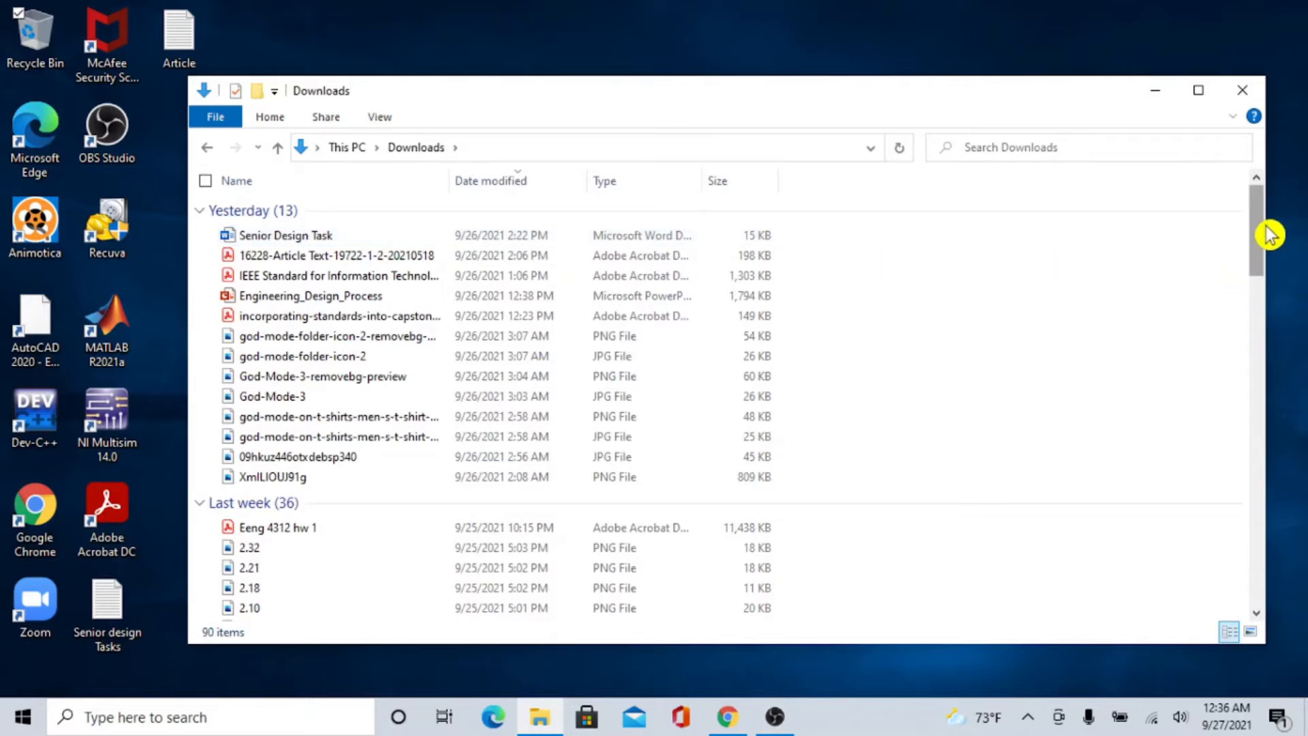
pyautogui.moveTo(1267, 235); pyautogui.dragTo(1266, 256)
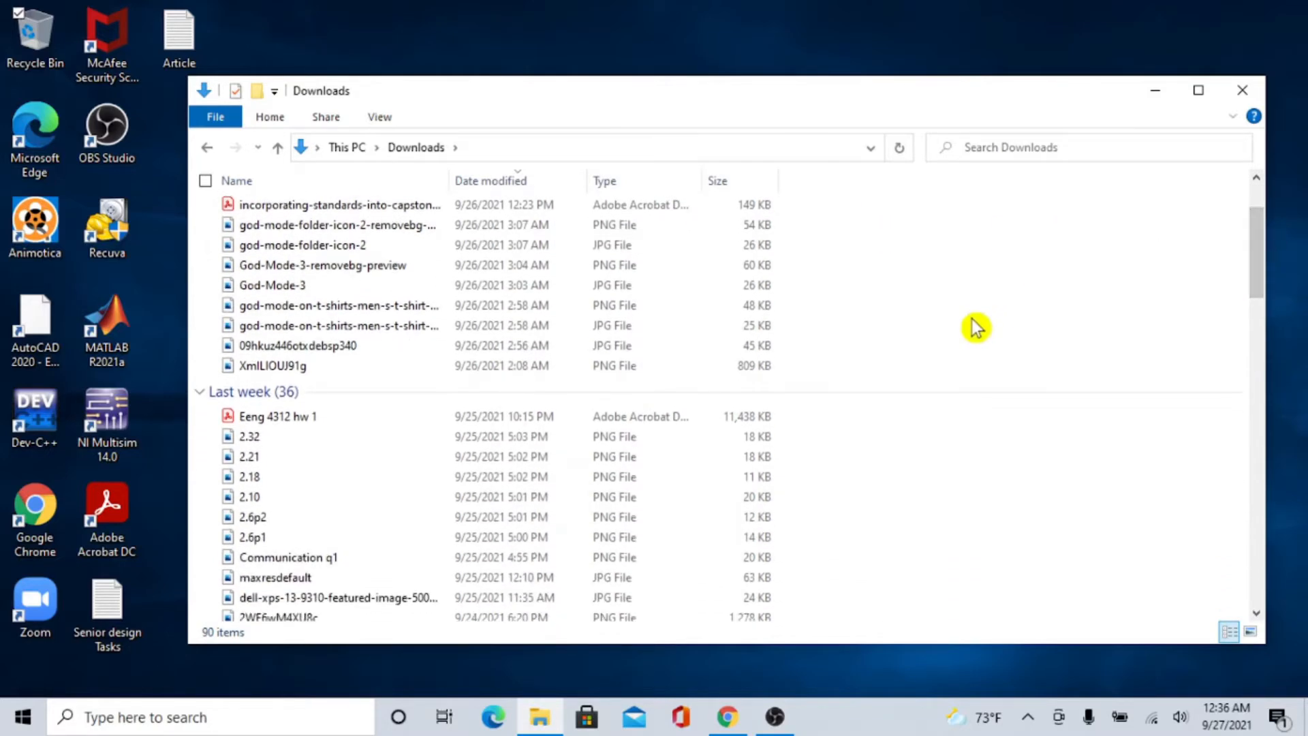
pyautogui.scroll(-1, 976, 327)
pyautogui.scroll(-2, 976, 327)
pyautogui.moveTo(843, 268); pyautogui.dragTo(595, 375)
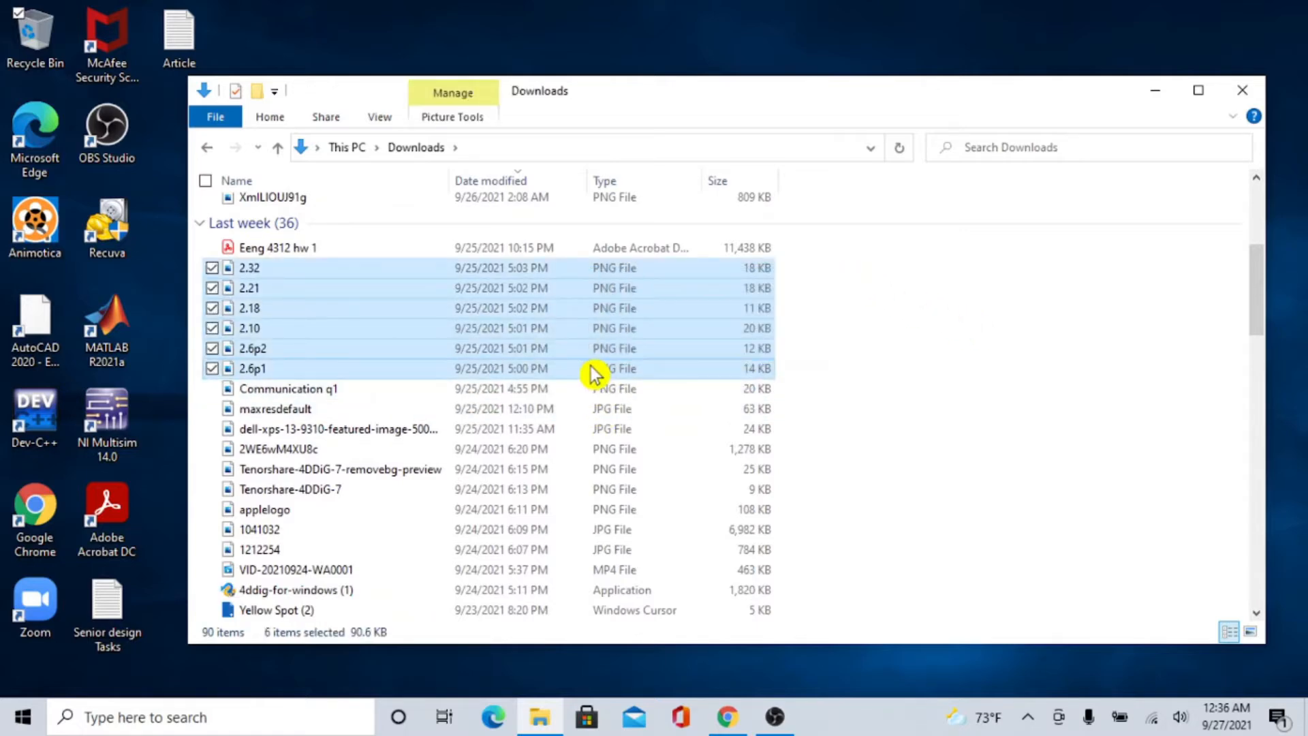
pyautogui.rightClick(666, 362)
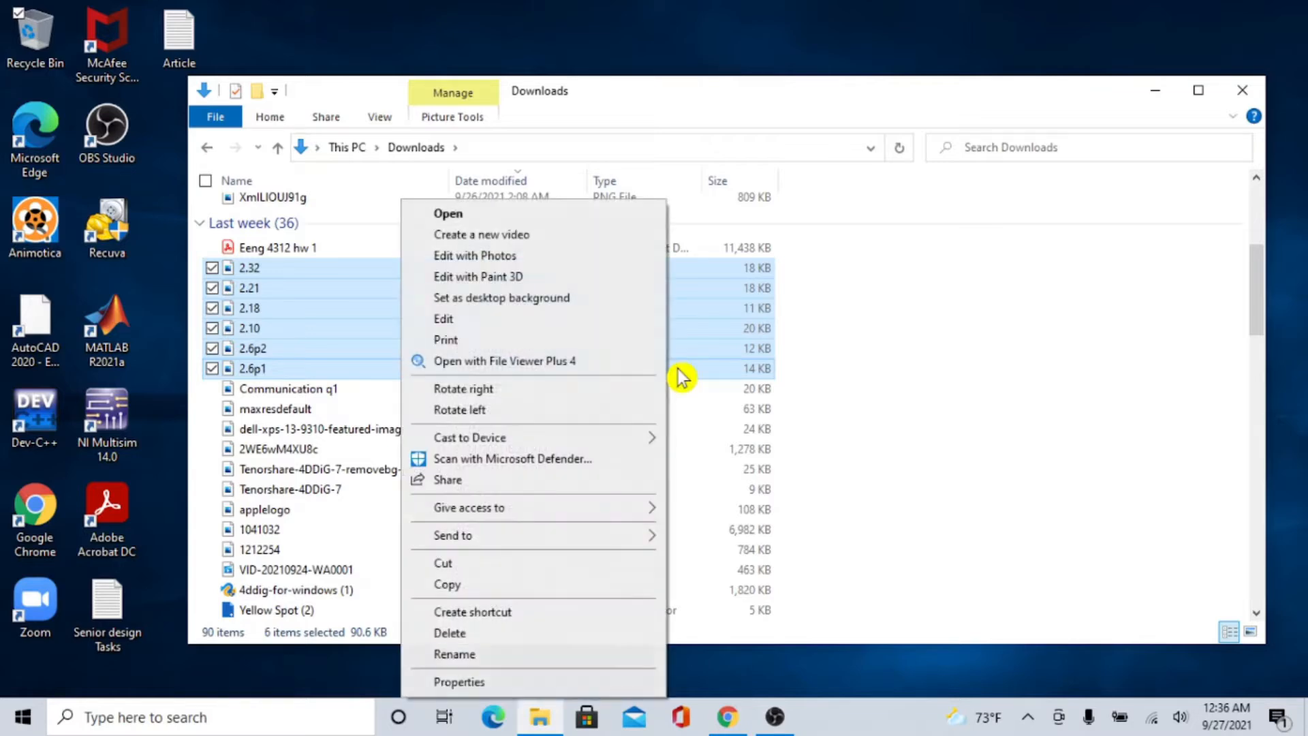
pyautogui.click(516, 634)
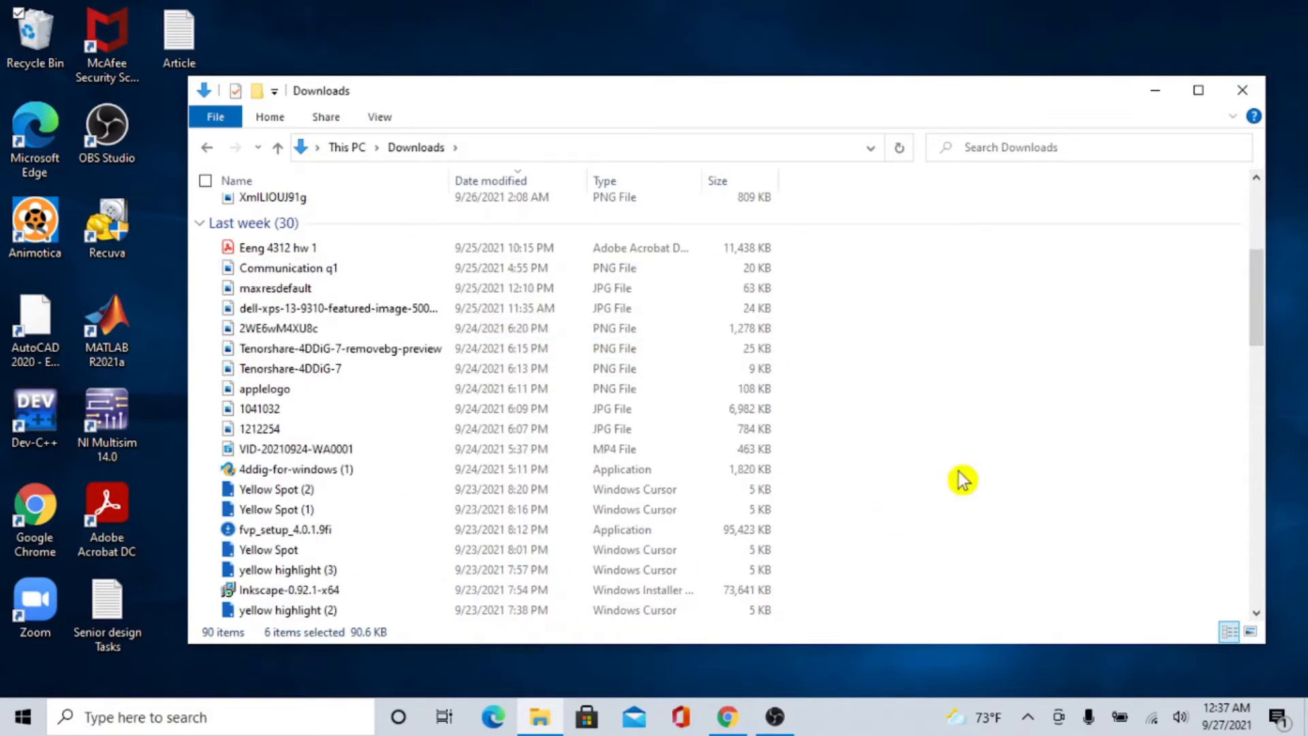
pyautogui.click(1245, 99)
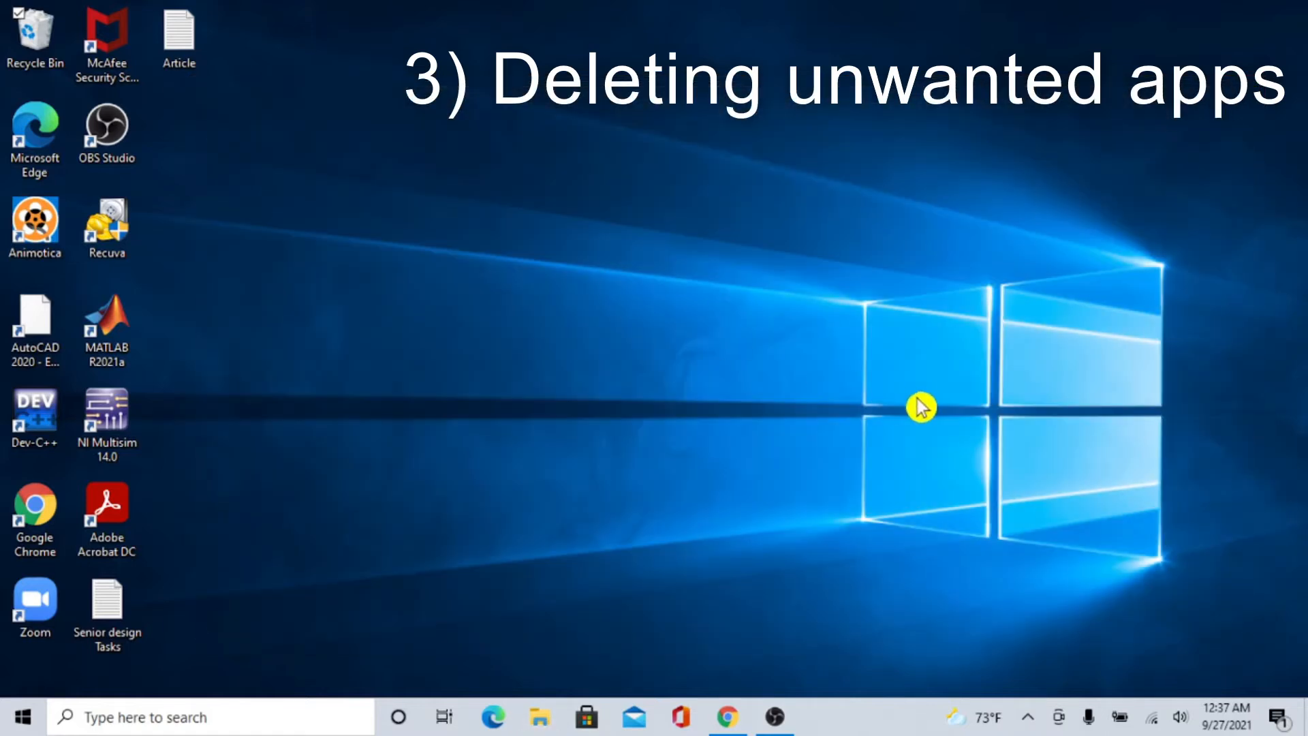
# Open the Apps & features page in Windows Settings.
pyautogui.click(23, 717)
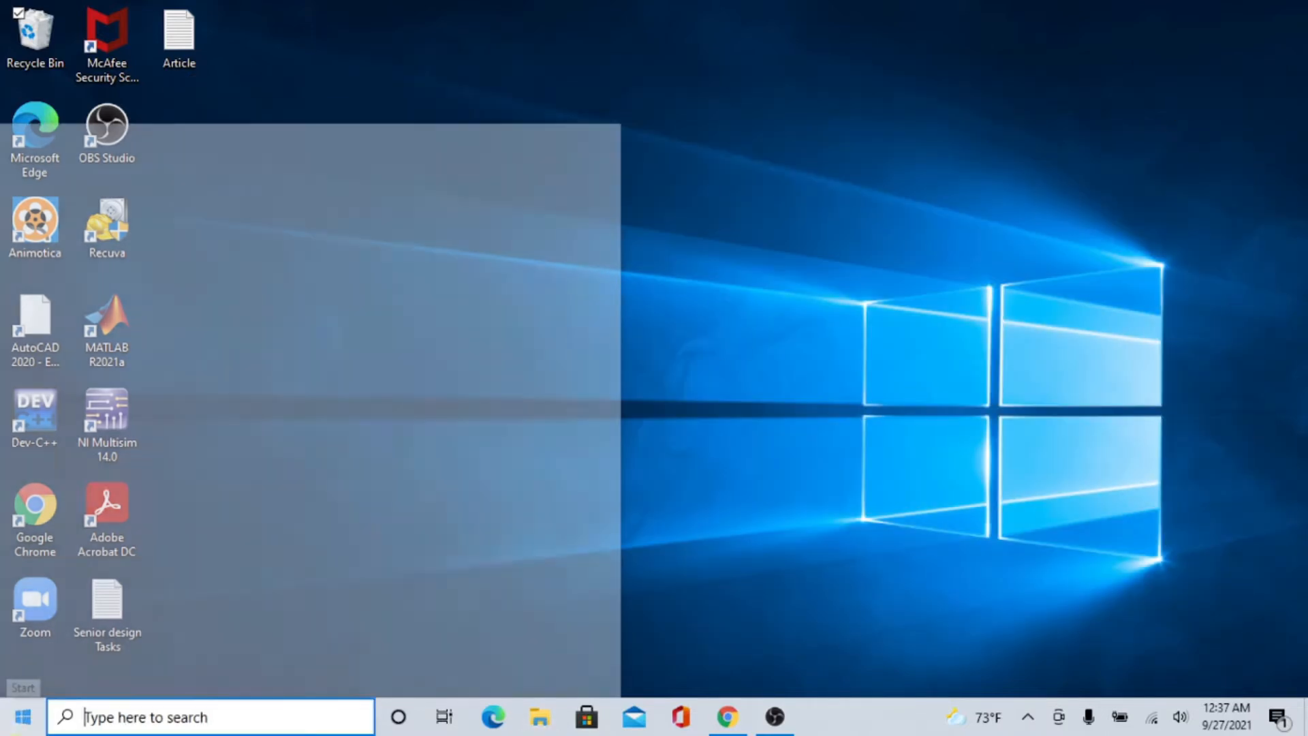
pyautogui.moveTo(54, 635)
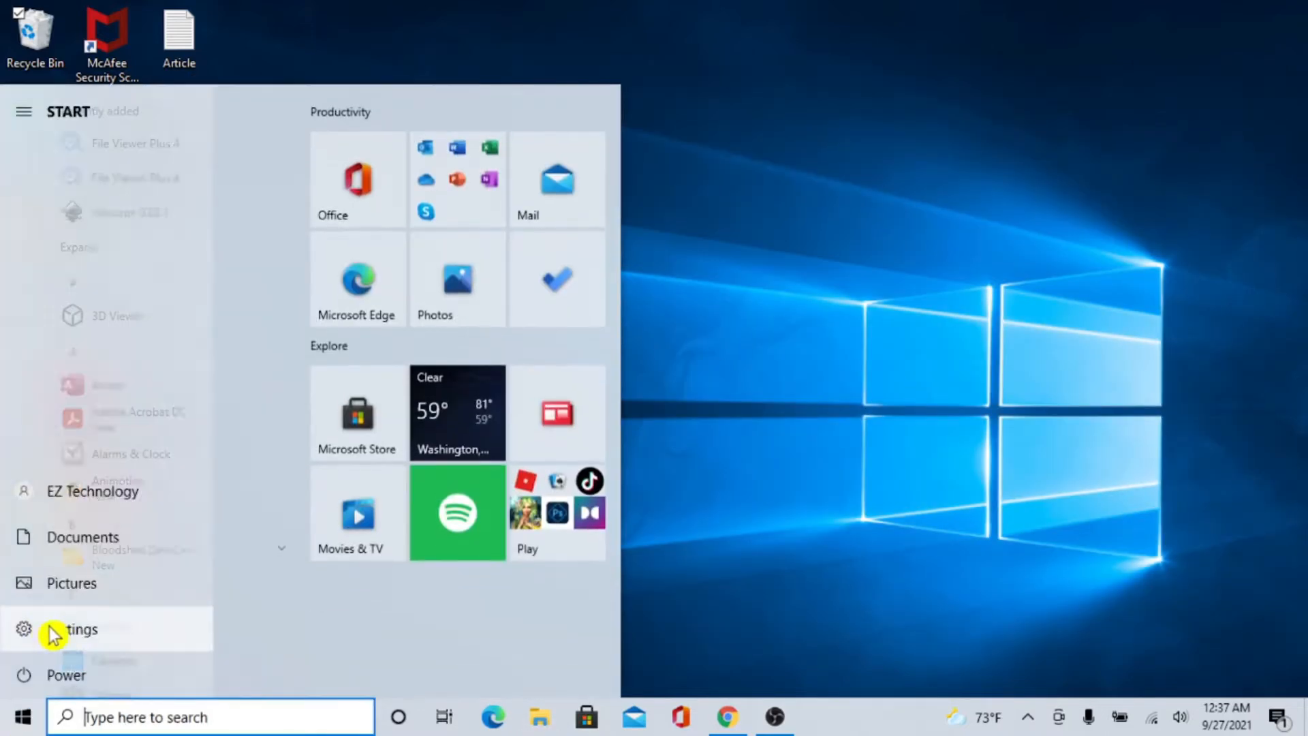
pyautogui.click(91, 635)
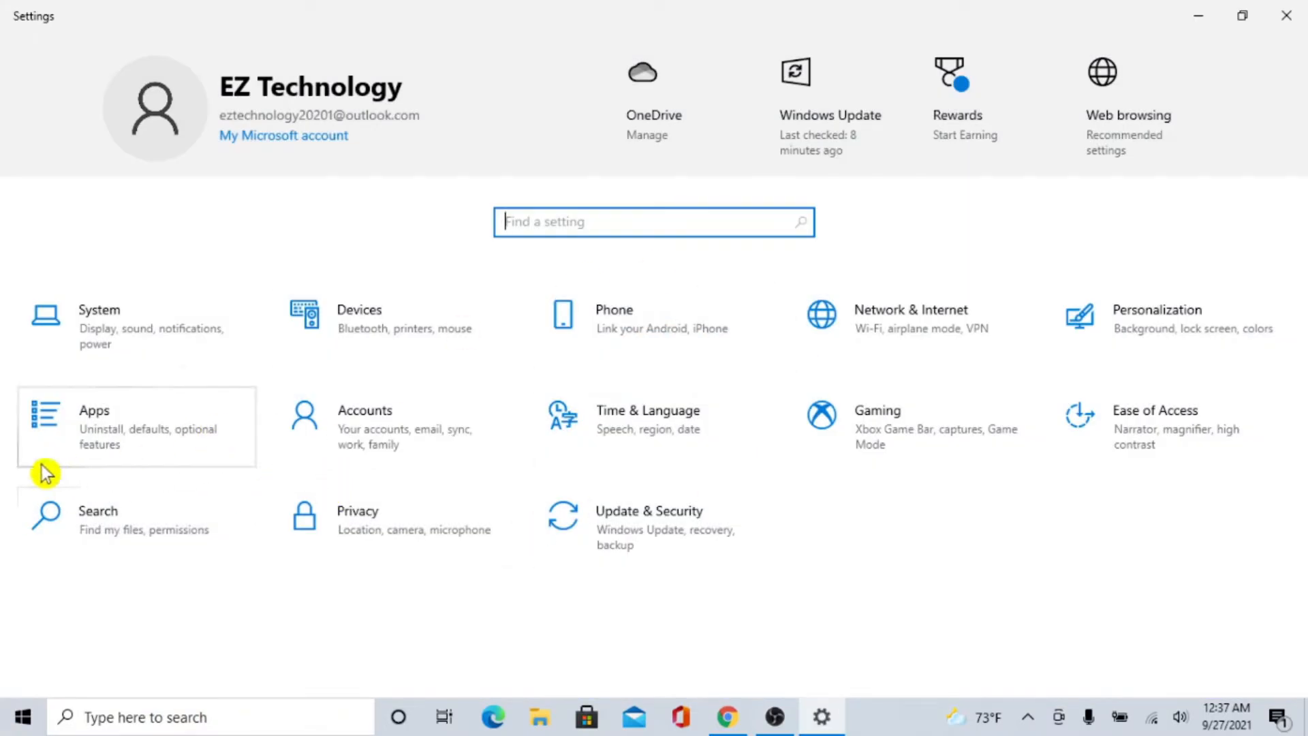
pyautogui.click(140, 459)
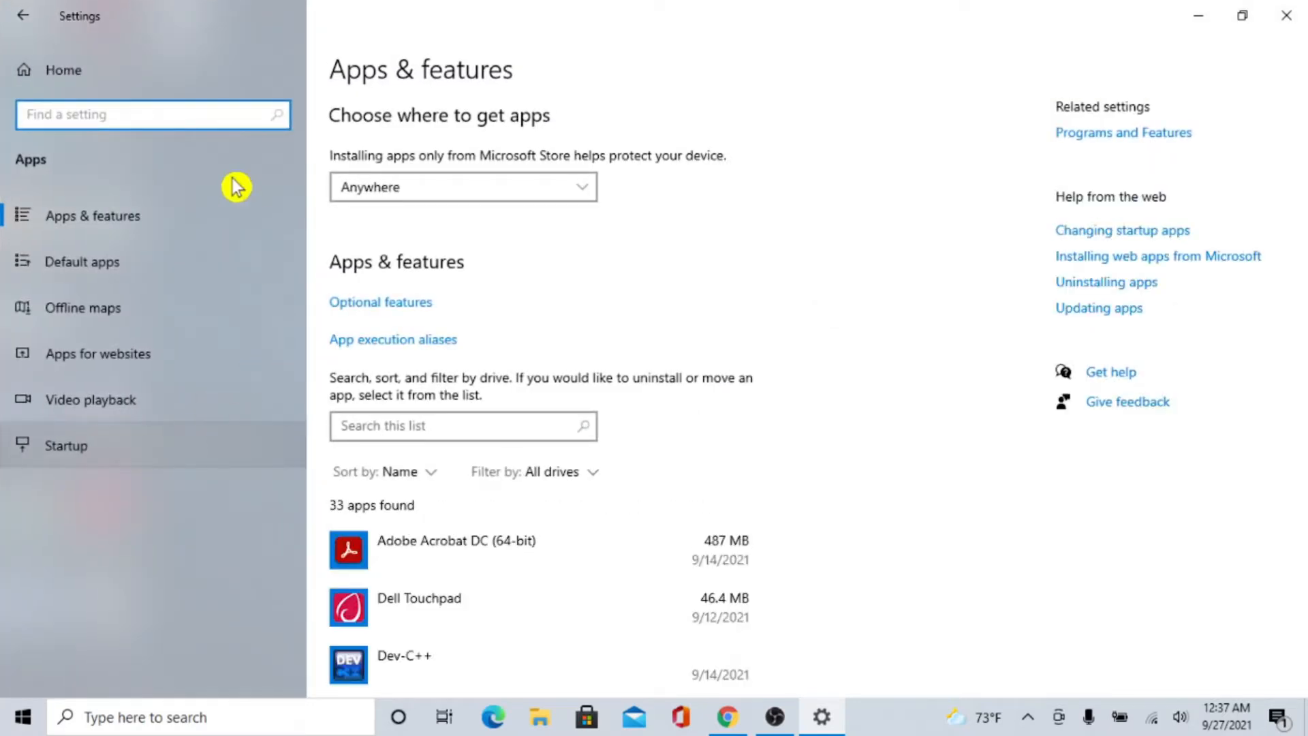
pyautogui.click(158, 229)
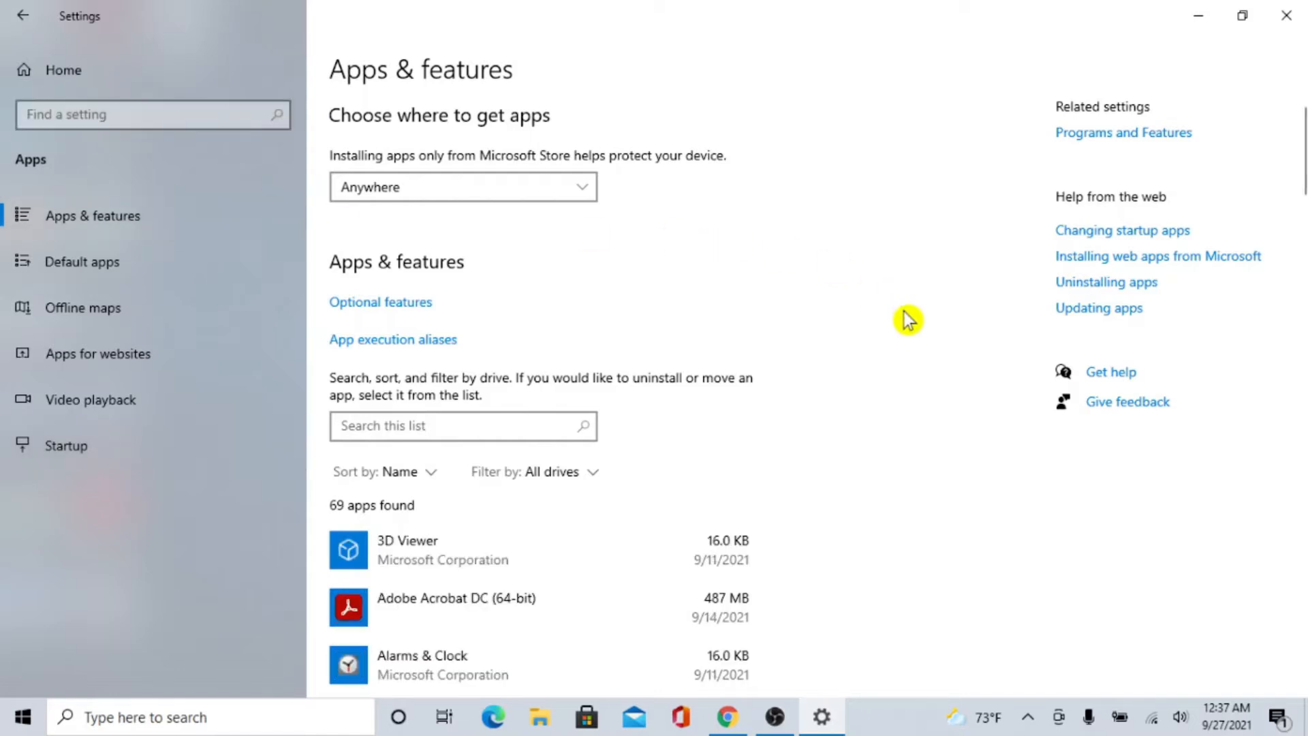
# Uninstall the 321 MB File Viewer Plus 4 app completely, including all of its components.
pyautogui.scroll(-5, 908, 320)
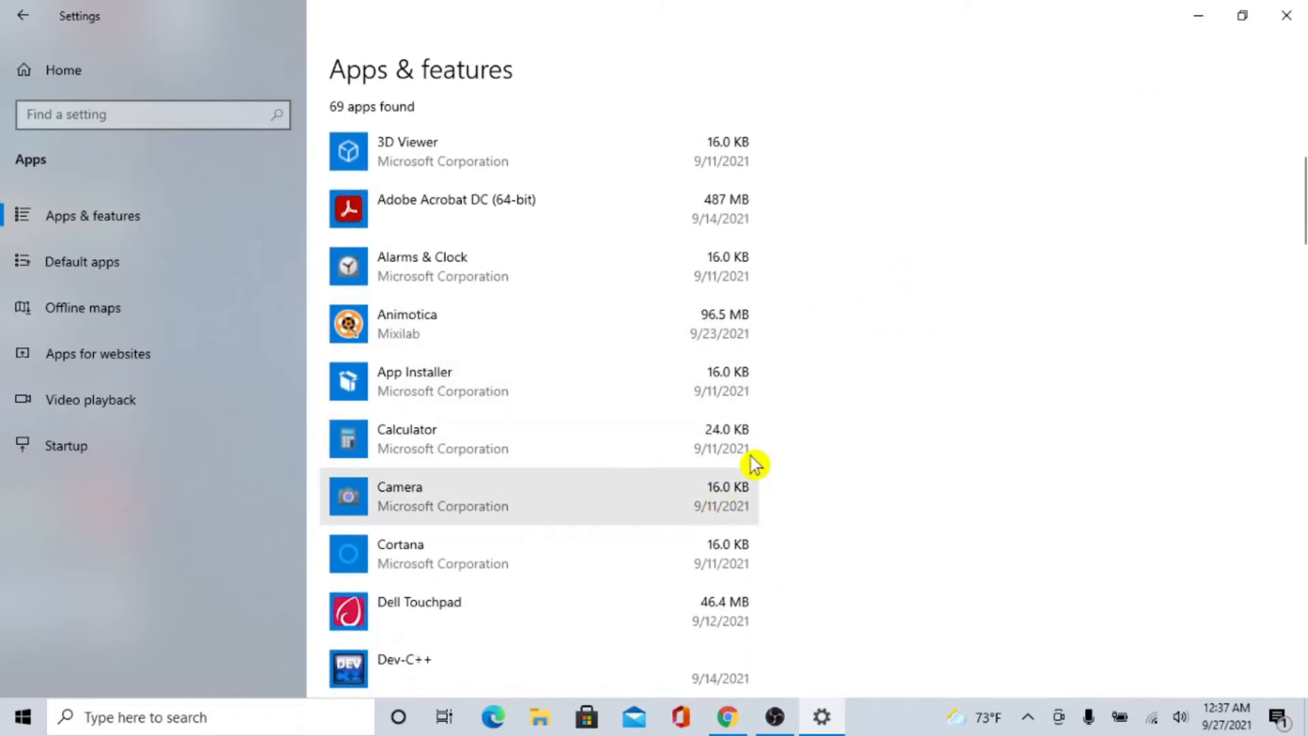
pyautogui.scroll(-3, 865, 391)
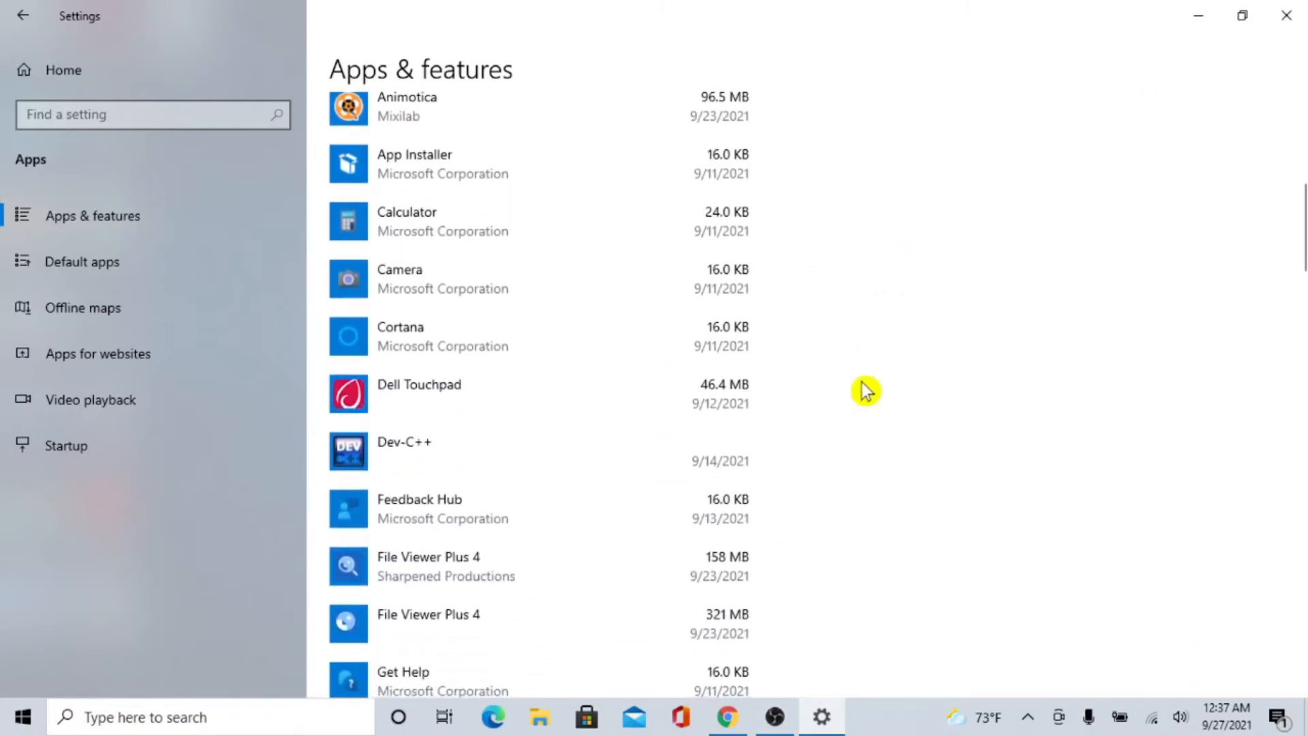
pyautogui.scroll(-2, 865, 391)
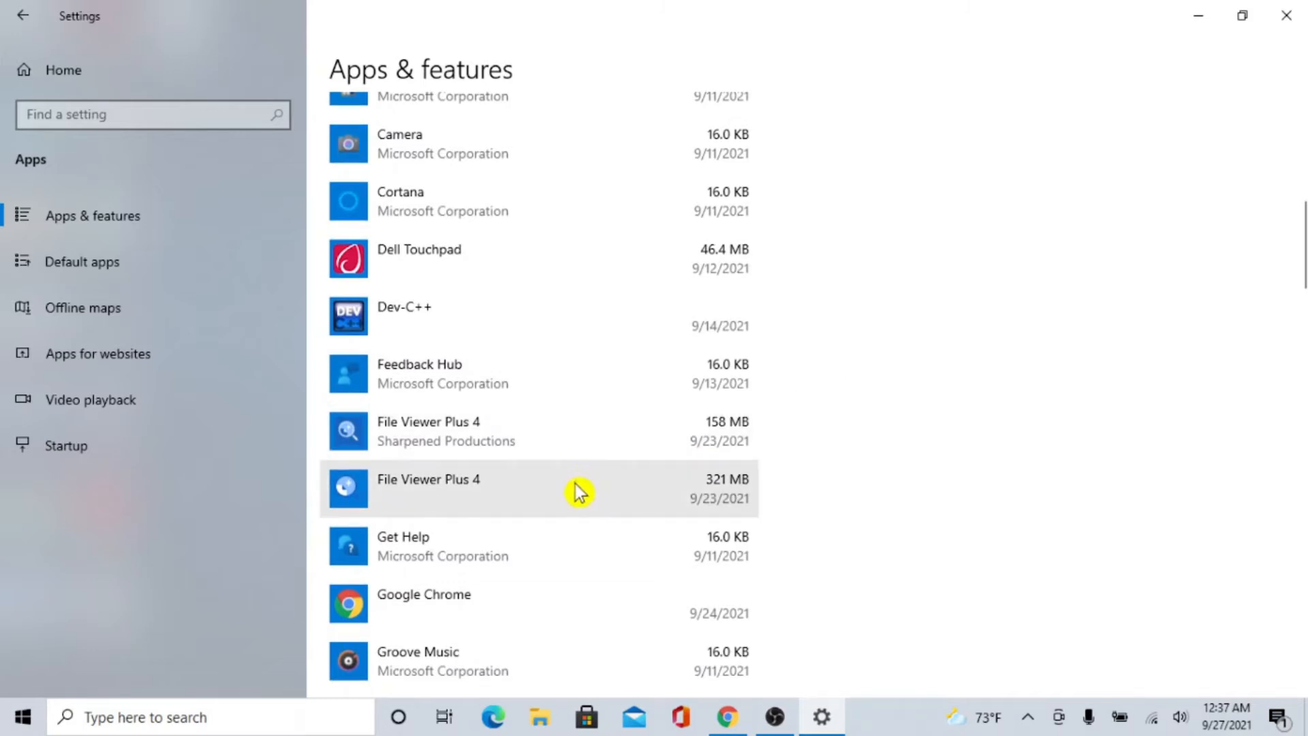
pyautogui.scroll(-1, 574, 489)
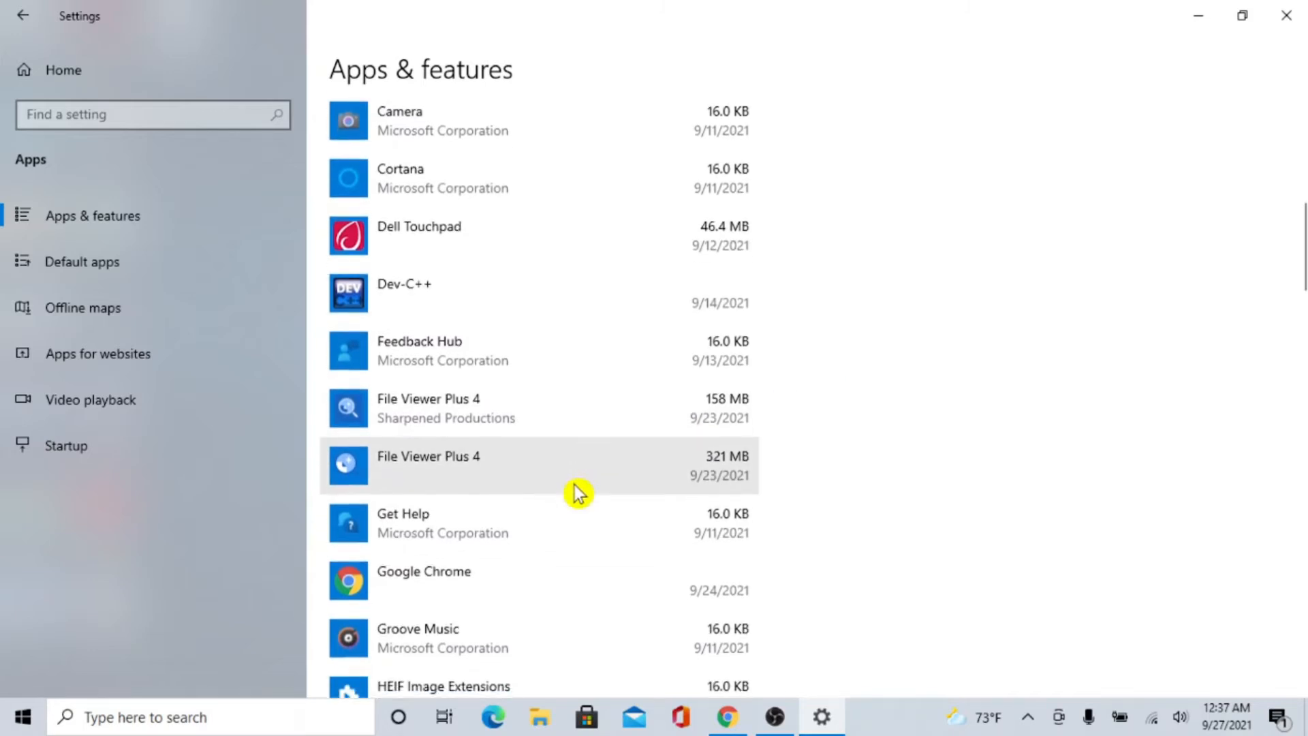
pyautogui.click(579, 445)
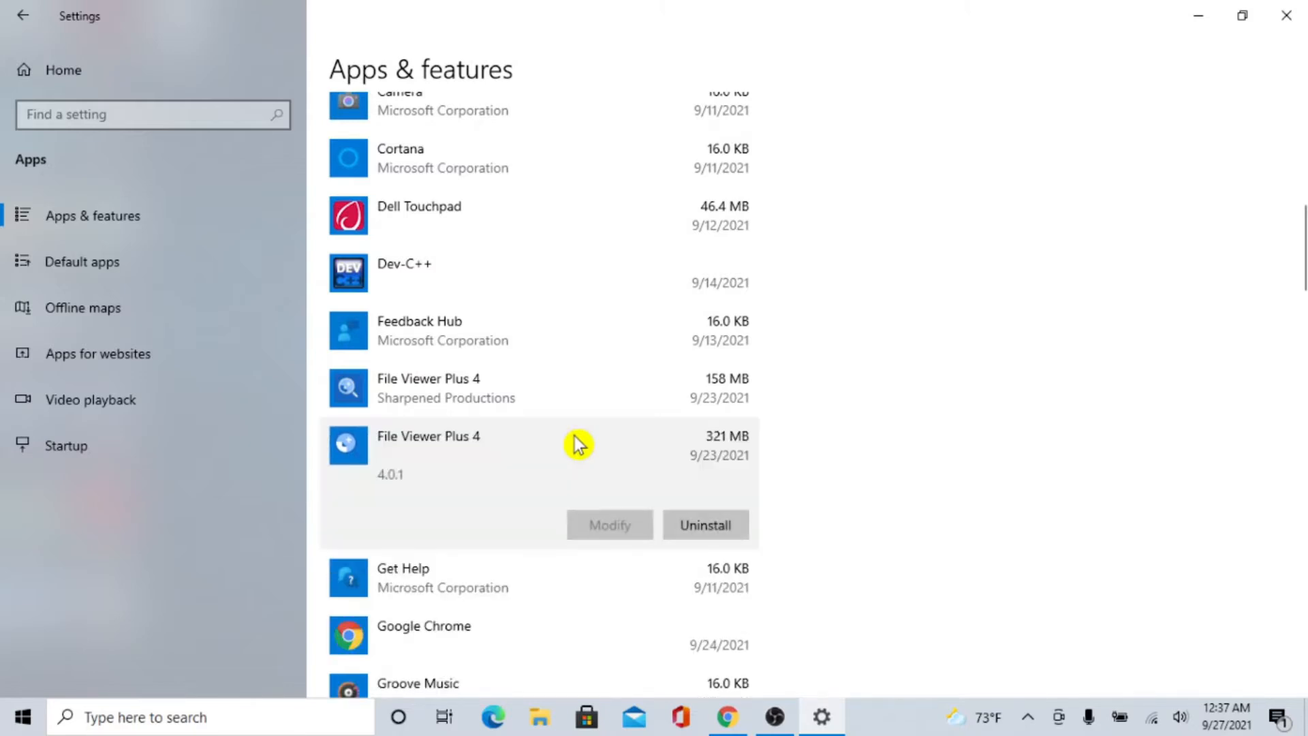
pyautogui.click(736, 531)
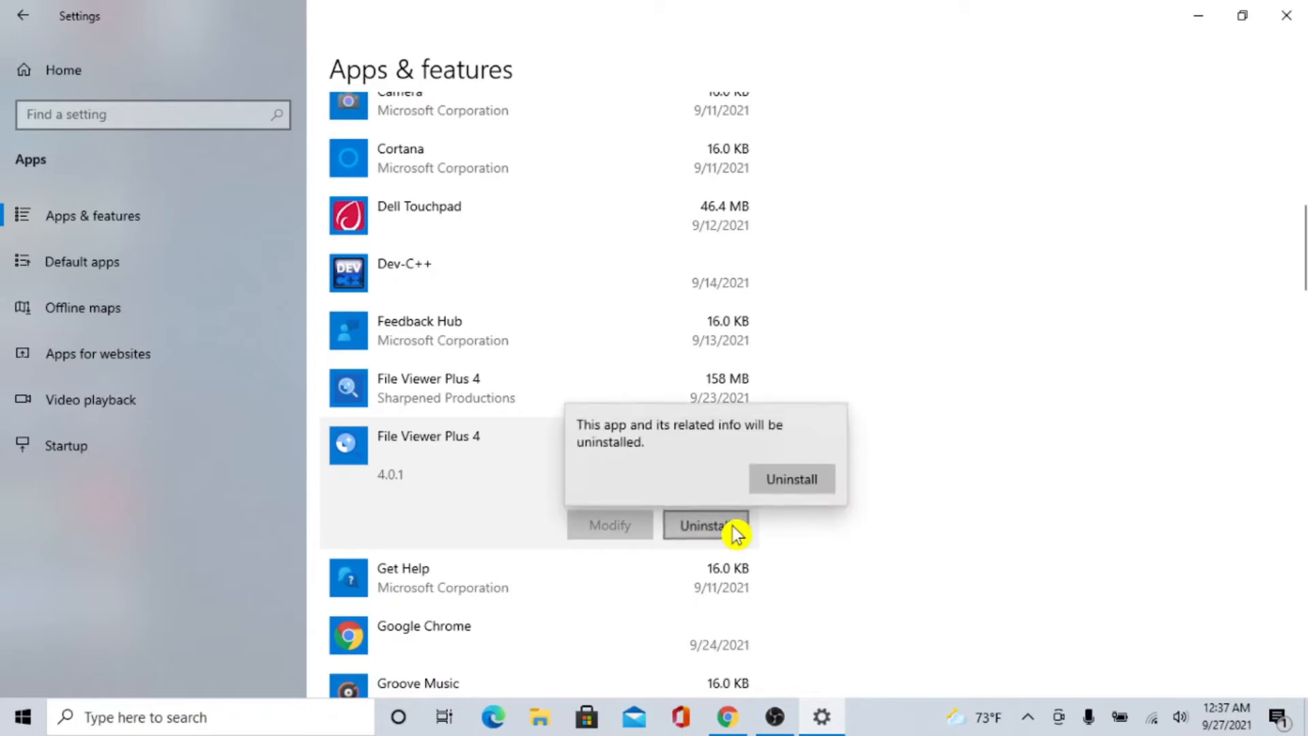
pyautogui.click(828, 480)
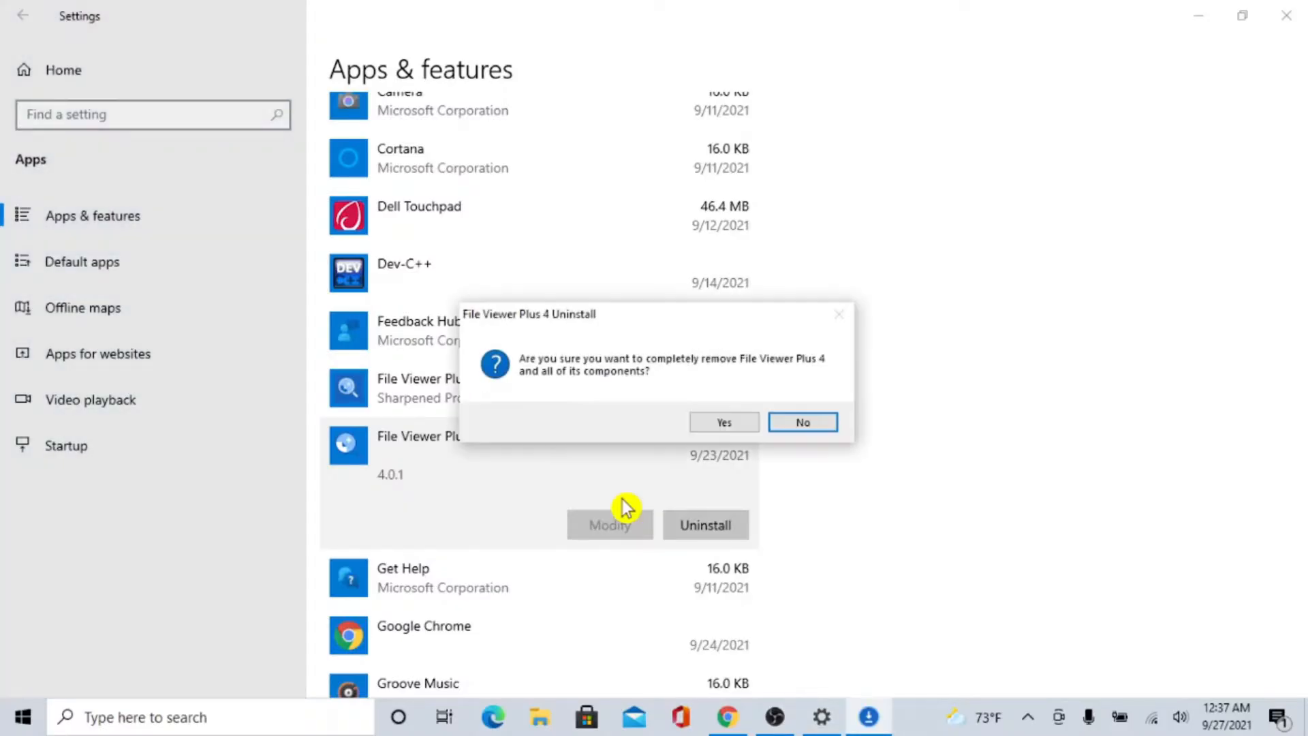
pyautogui.click(749, 425)
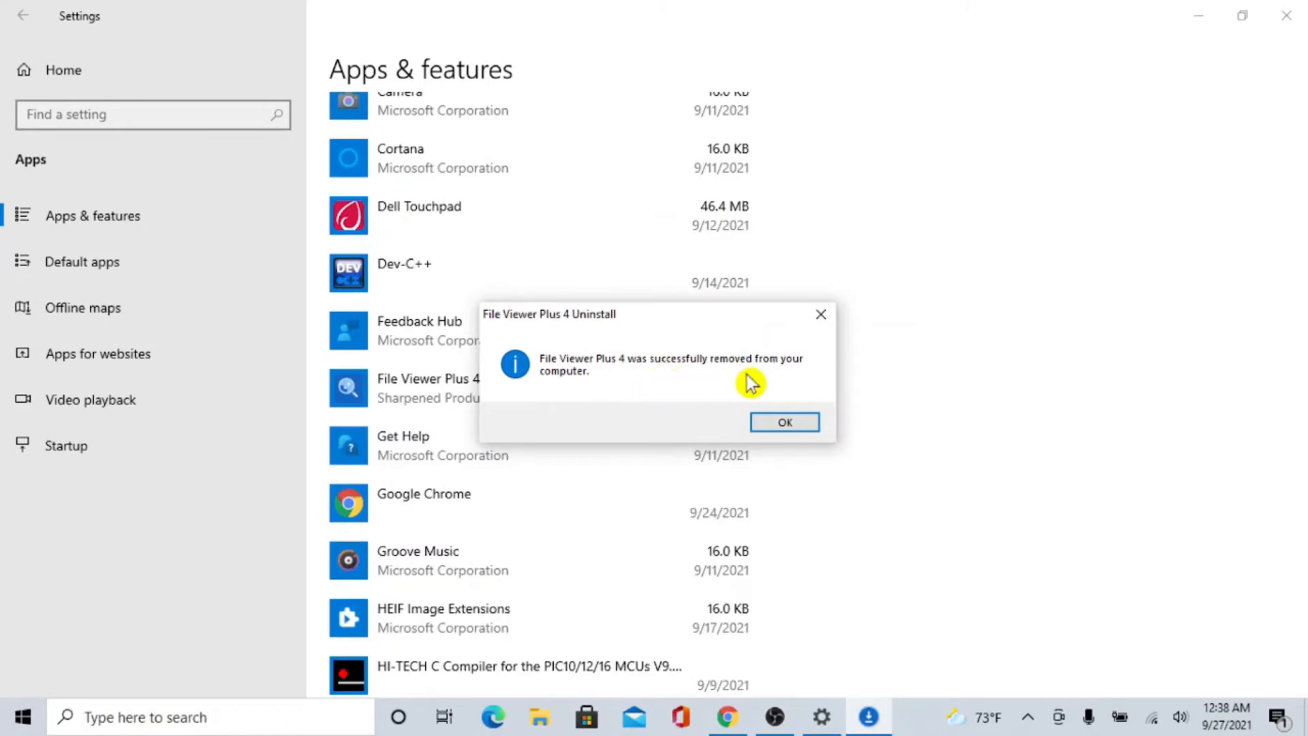
pyautogui.click(814, 428)
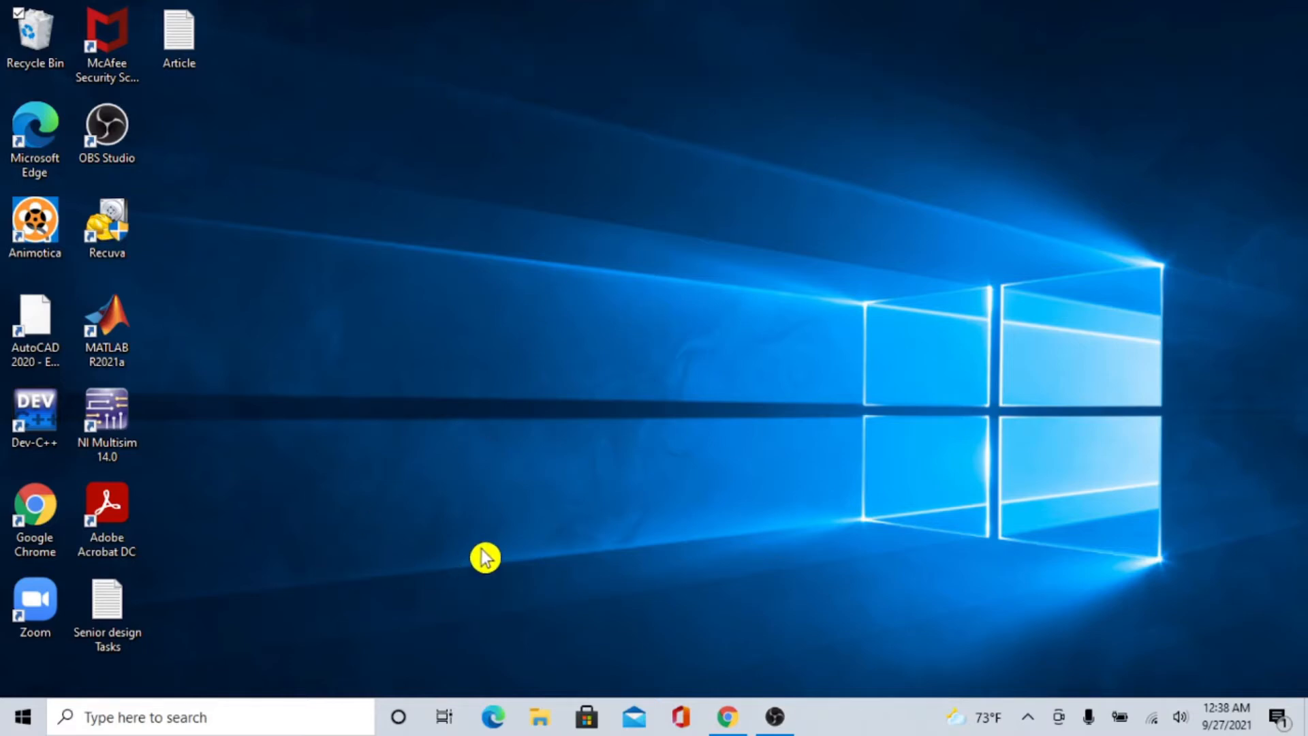
# Open the Storage page of the System settings in Windows Settings.
pyautogui.click(21, 717)
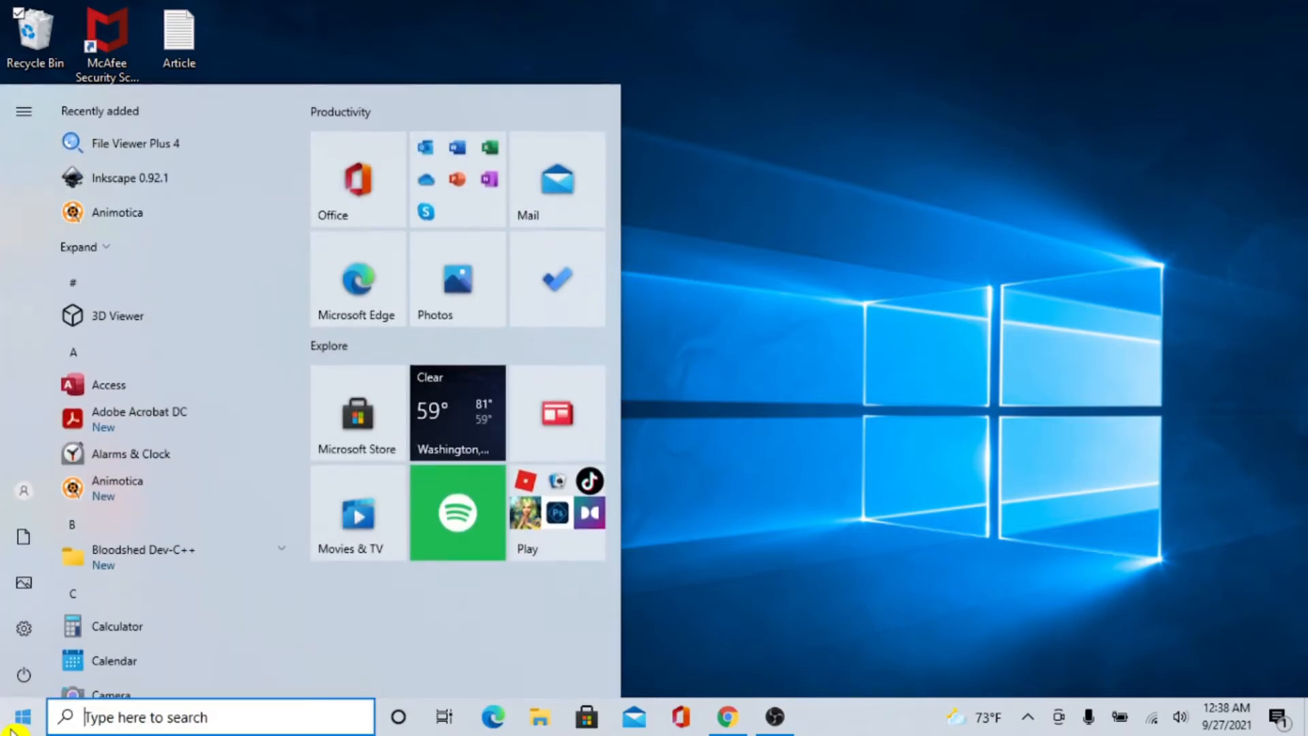
pyautogui.click(16, 628)
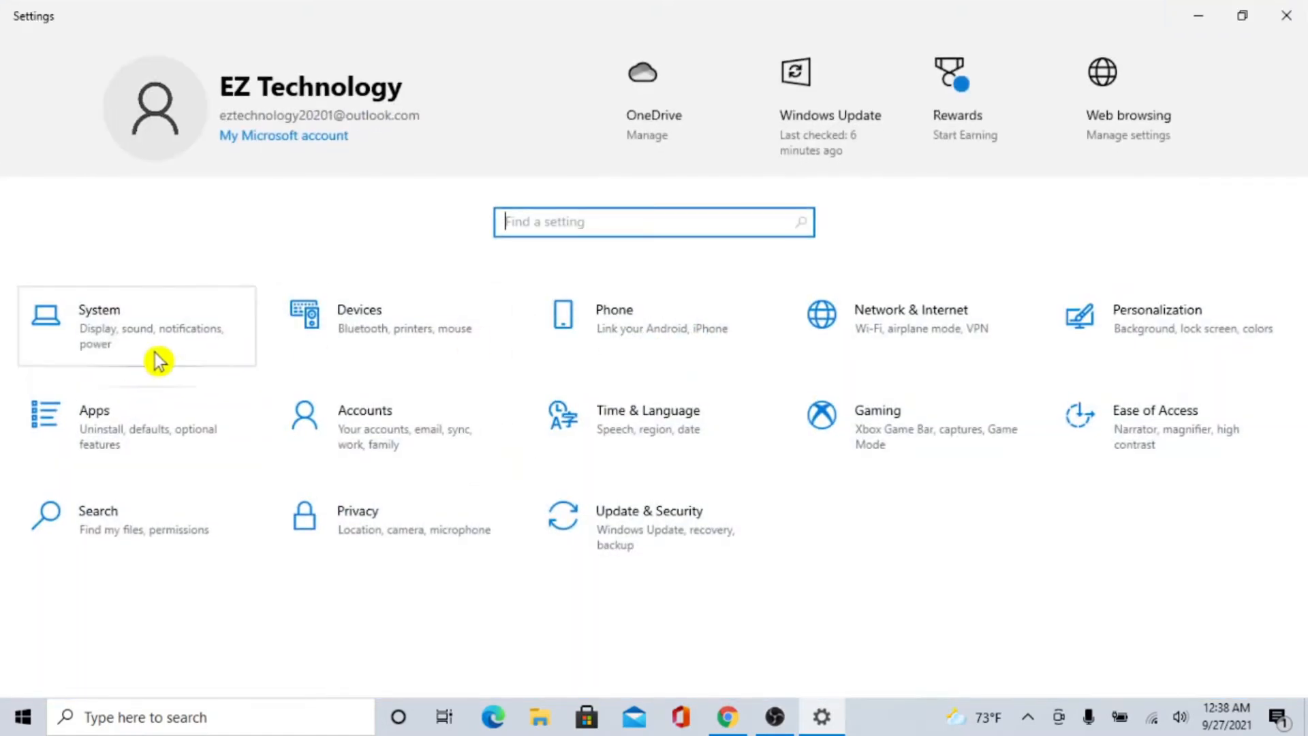
pyautogui.click(158, 361)
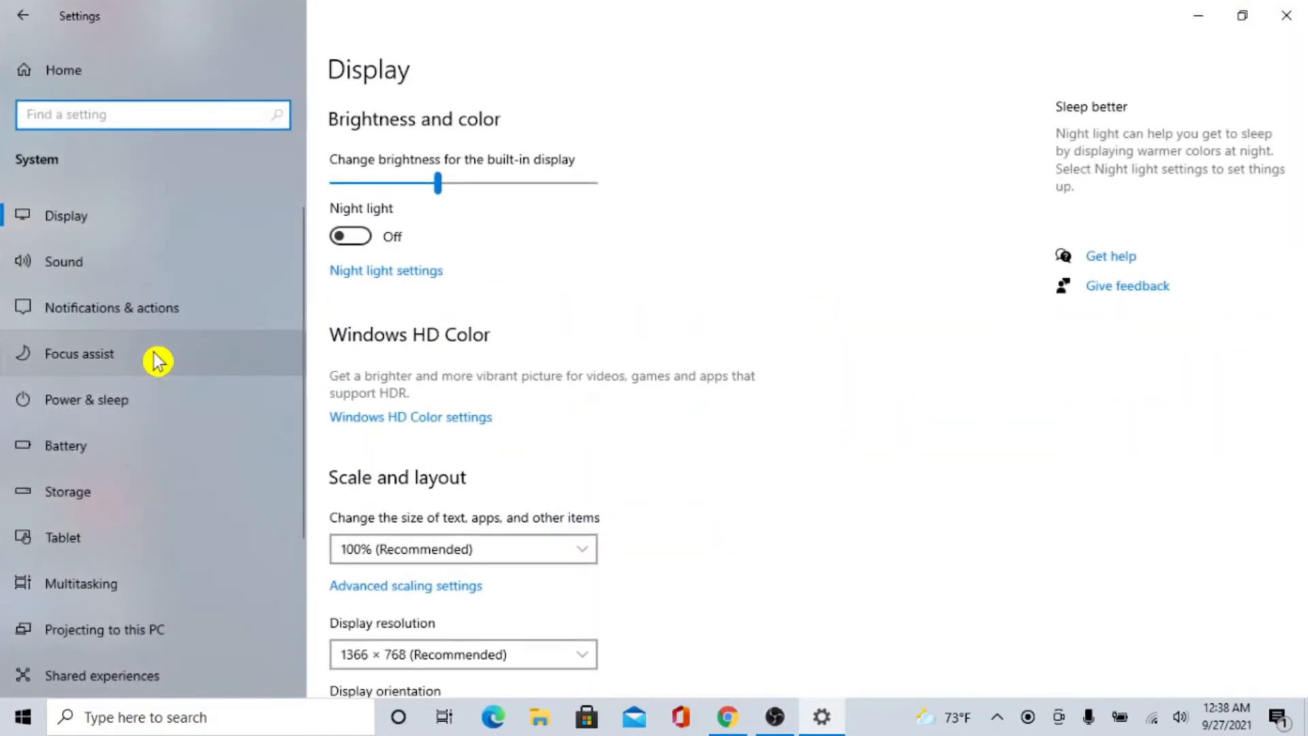
pyautogui.click(229, 484)
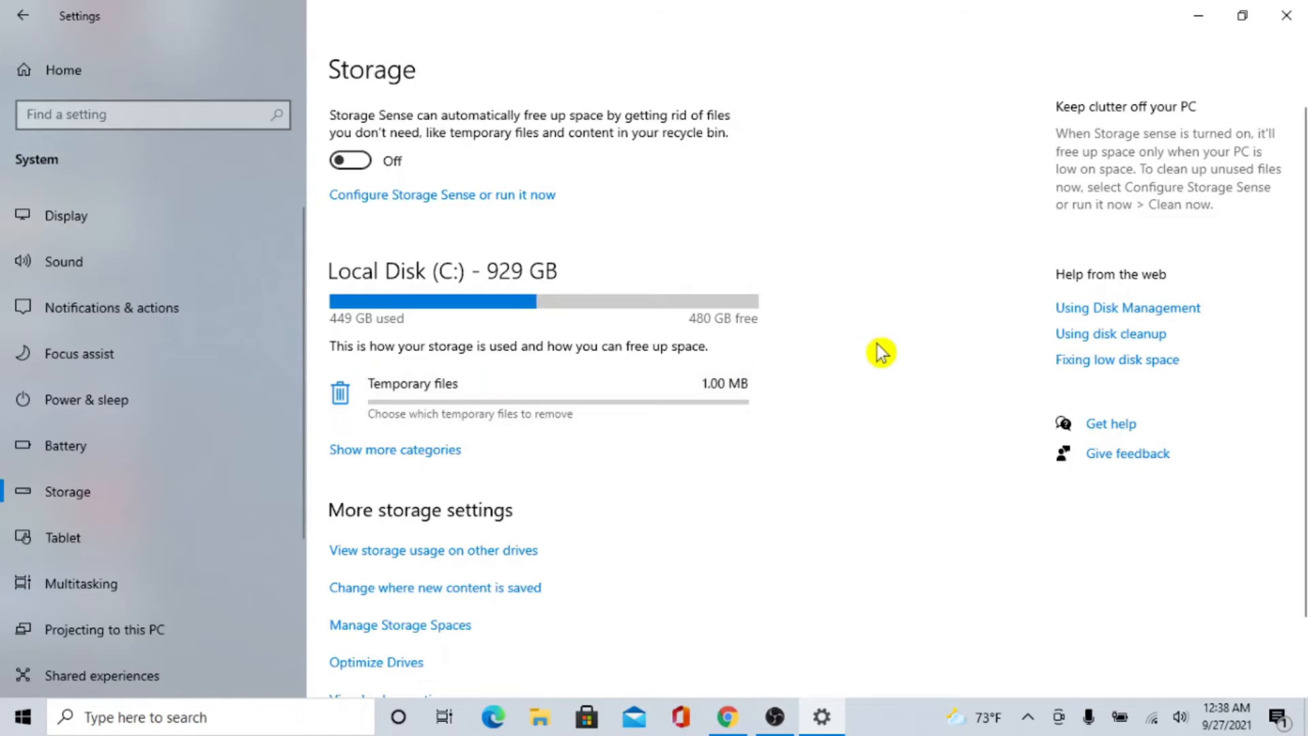
# Review the storage categories of Local Disk (C:) and open the Other category to examine its large folders.
pyautogui.scroll(-1, 882, 352)
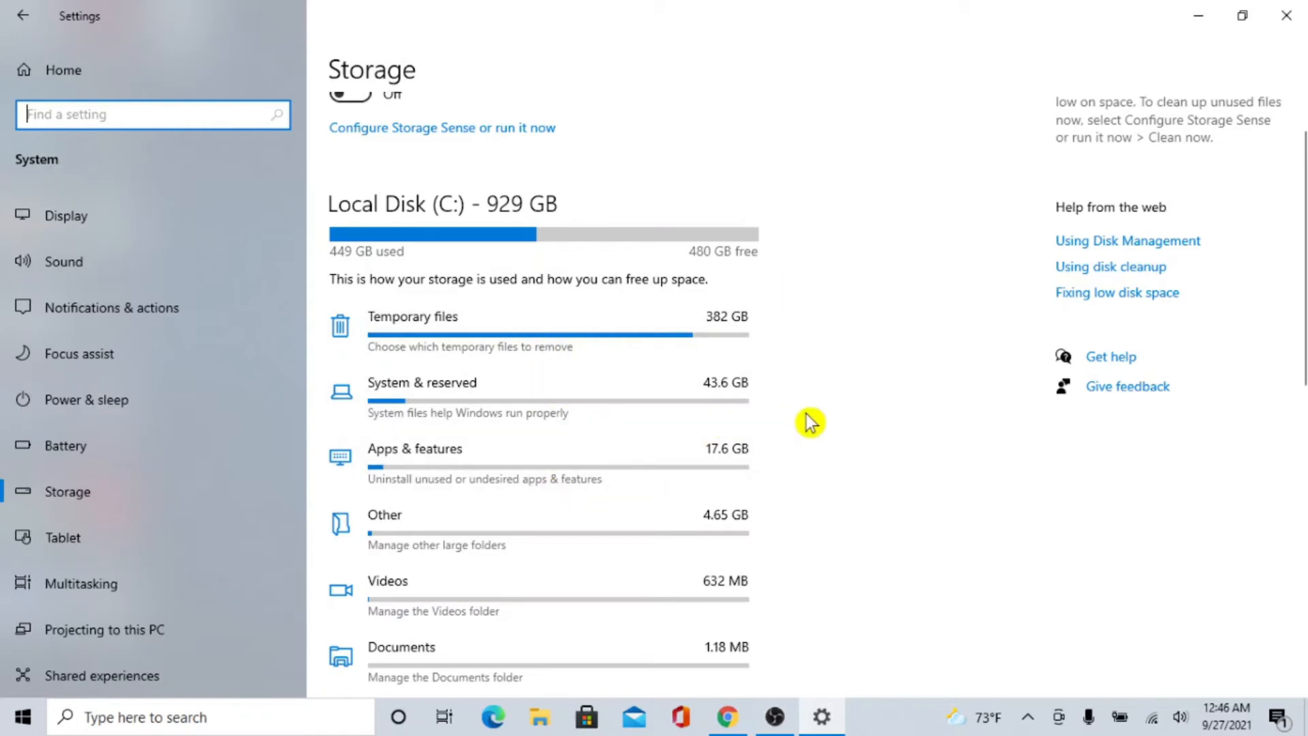
pyautogui.scroll(-2, 809, 422)
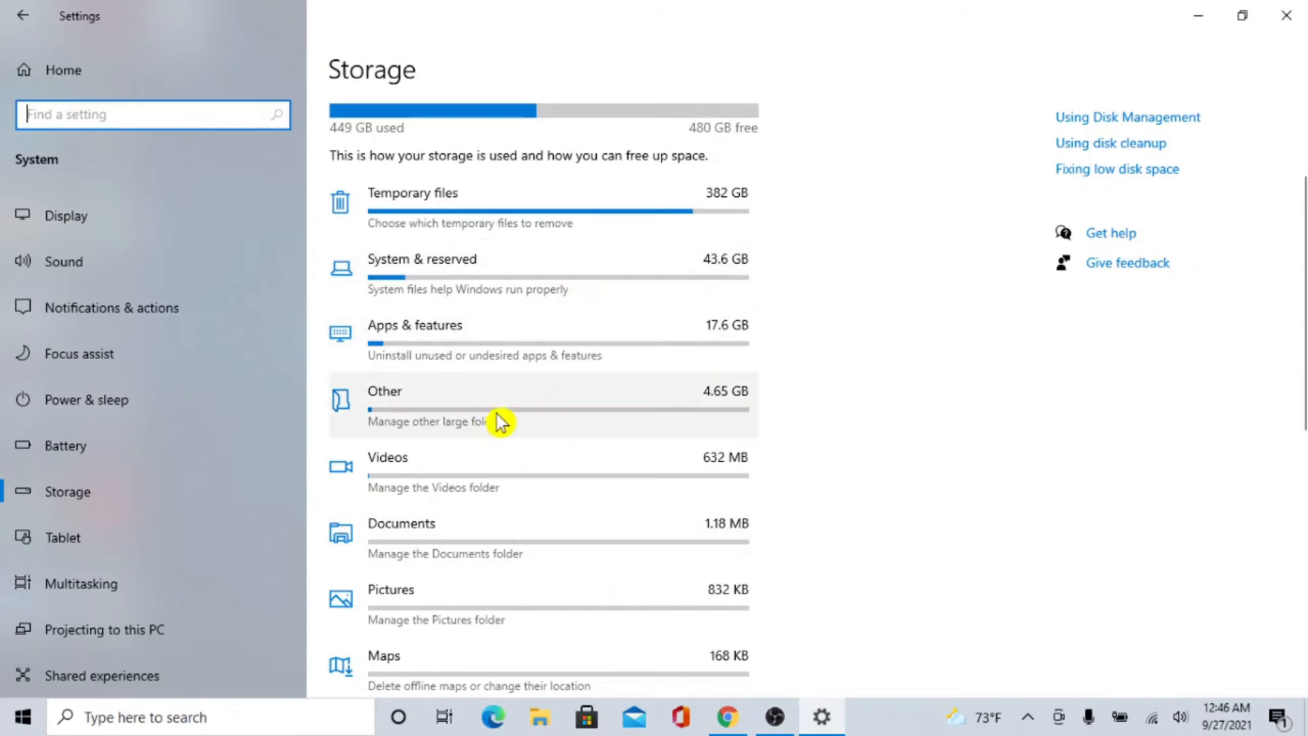
pyautogui.click(602, 413)
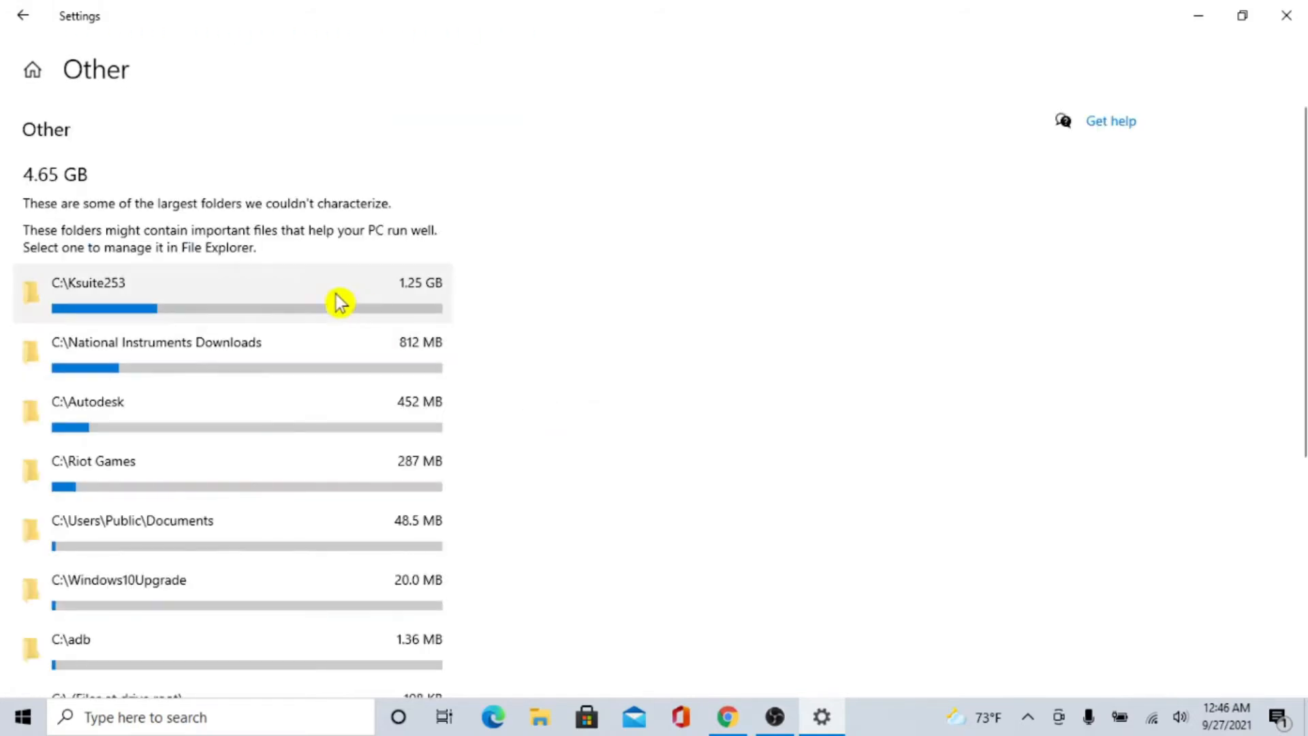
# Open the C:\Ksuite253 folder from the Other category, delete everything in it except the backup folder, and close the folder window.
pyautogui.scroll(-1, 582, 379)
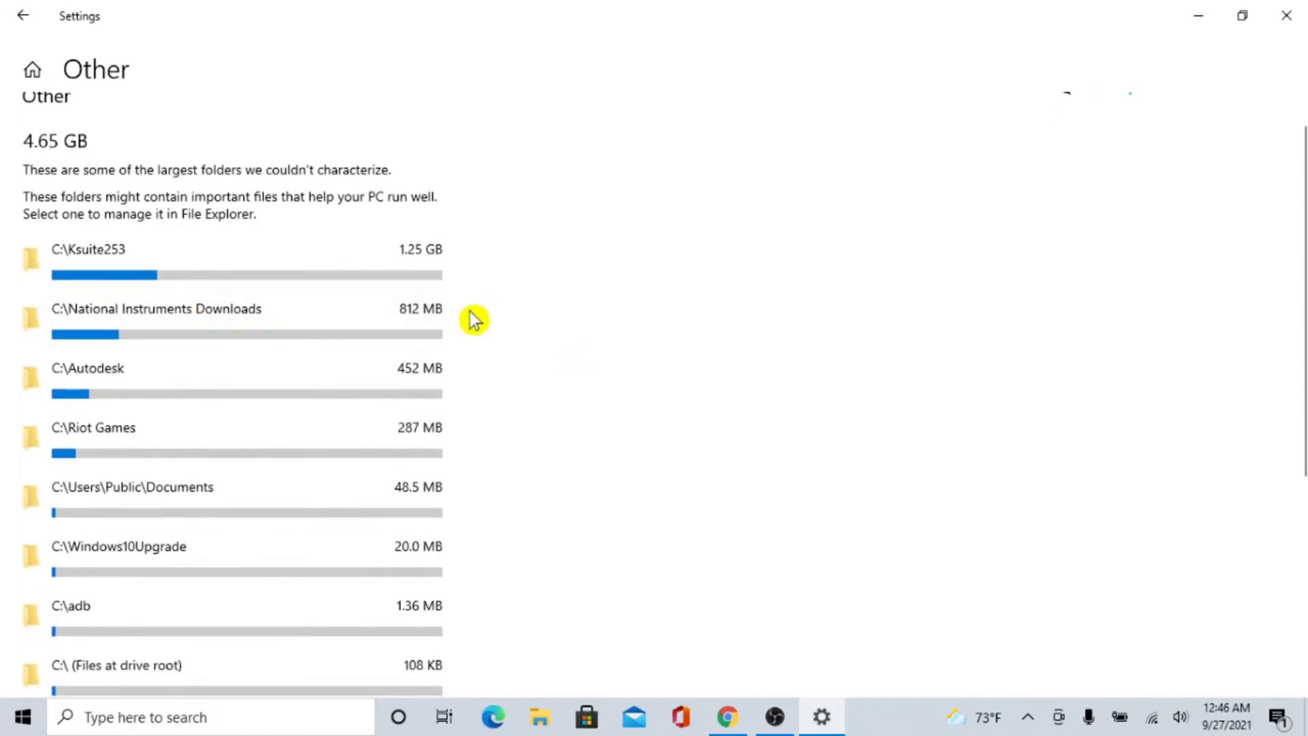
pyautogui.scroll(-2, 579, 313)
pyautogui.scroll(3, 579, 313)
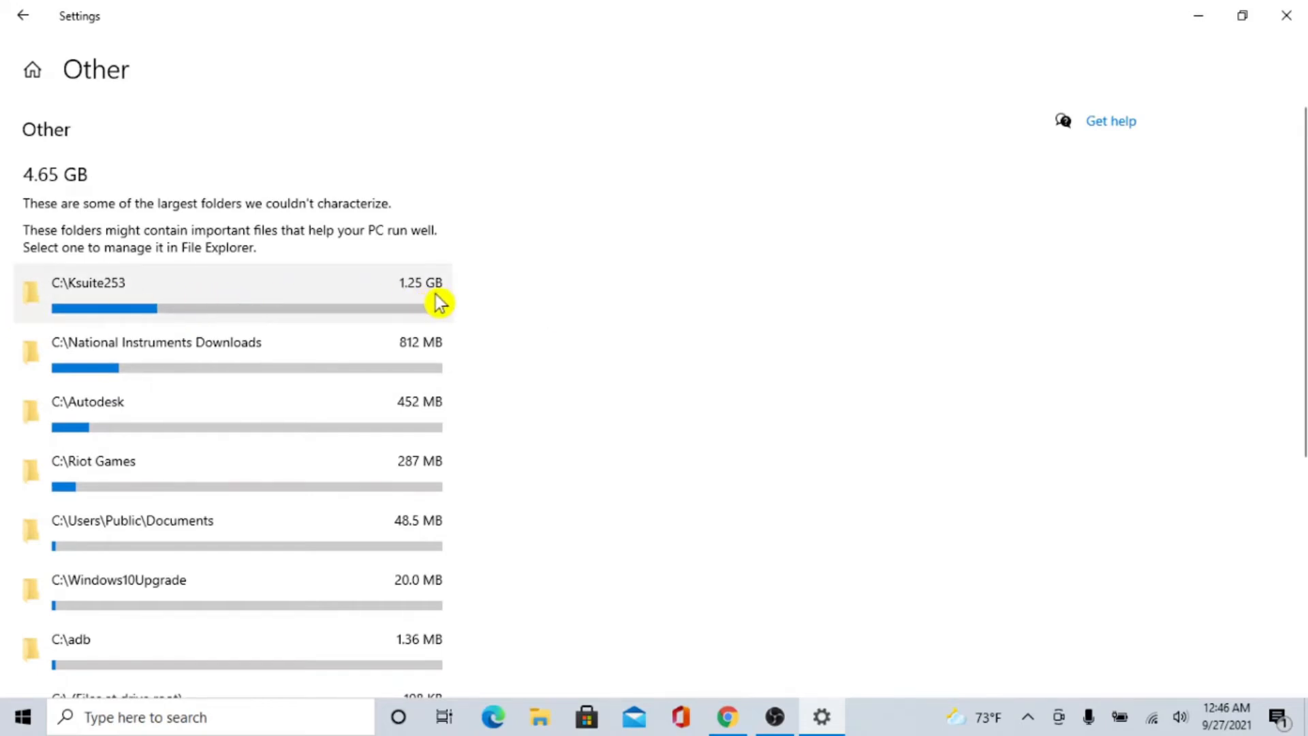
pyautogui.click(284, 290)
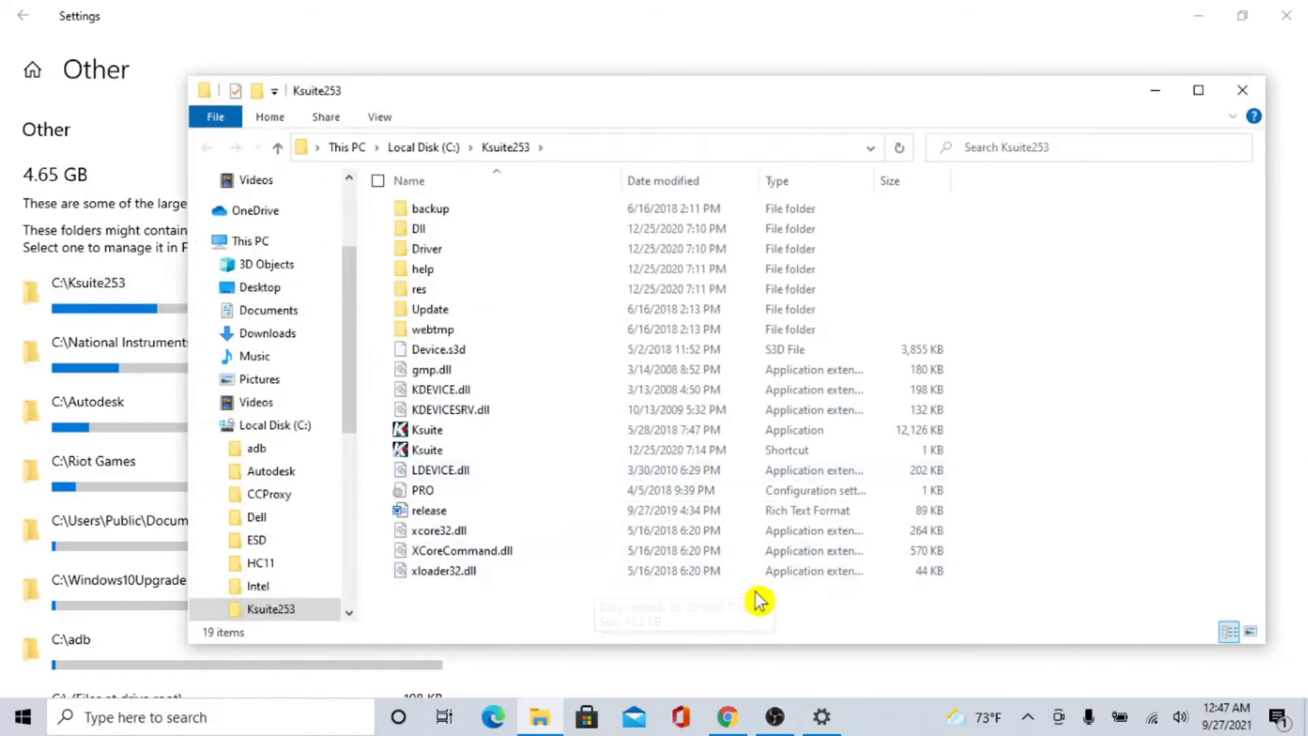
pyautogui.moveTo(762, 606); pyautogui.dragTo(542, 252)
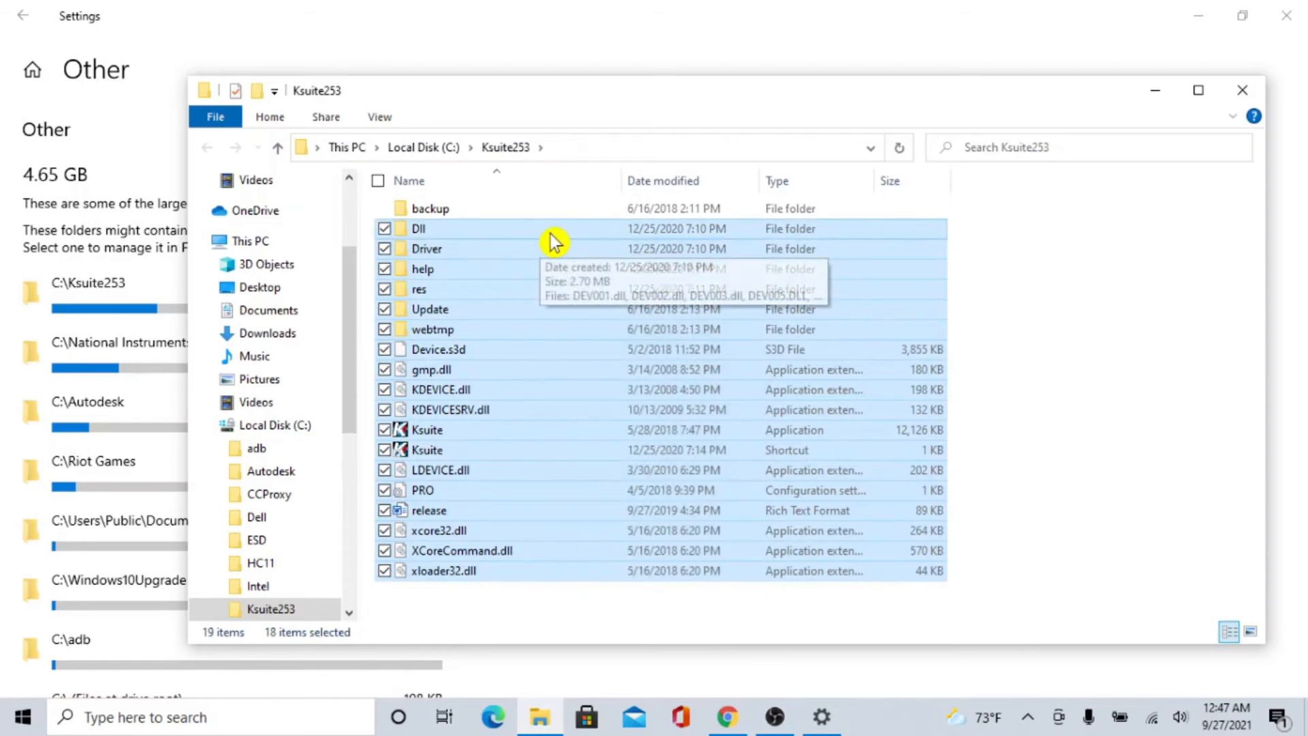
pyautogui.rightClick(550, 234)
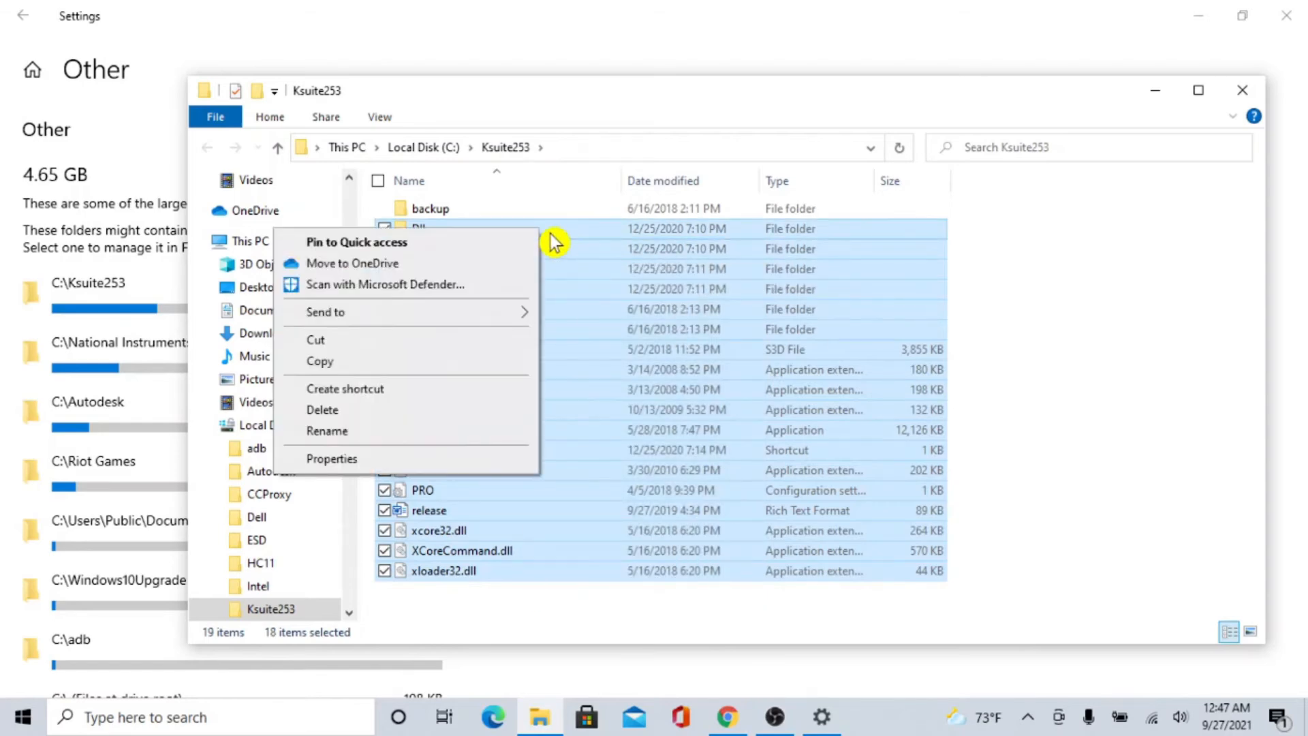
pyautogui.click(392, 411)
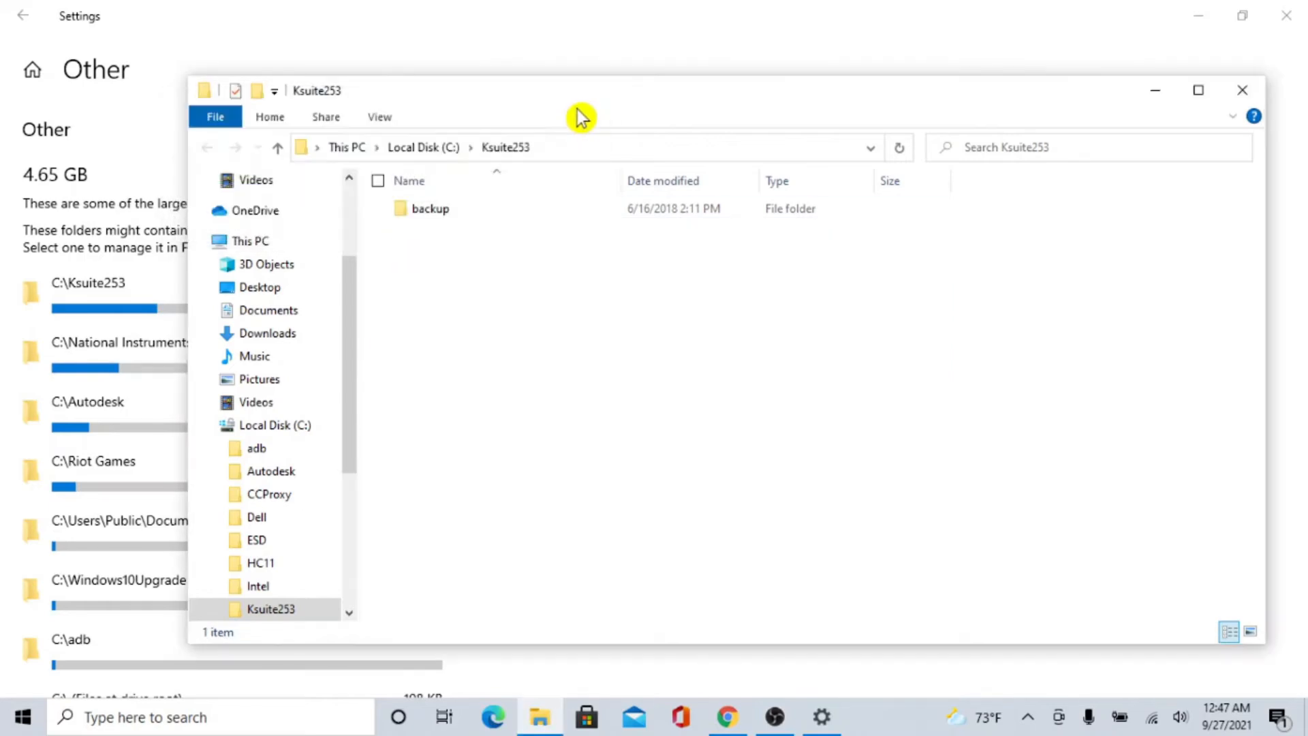
pyautogui.click(1247, 96)
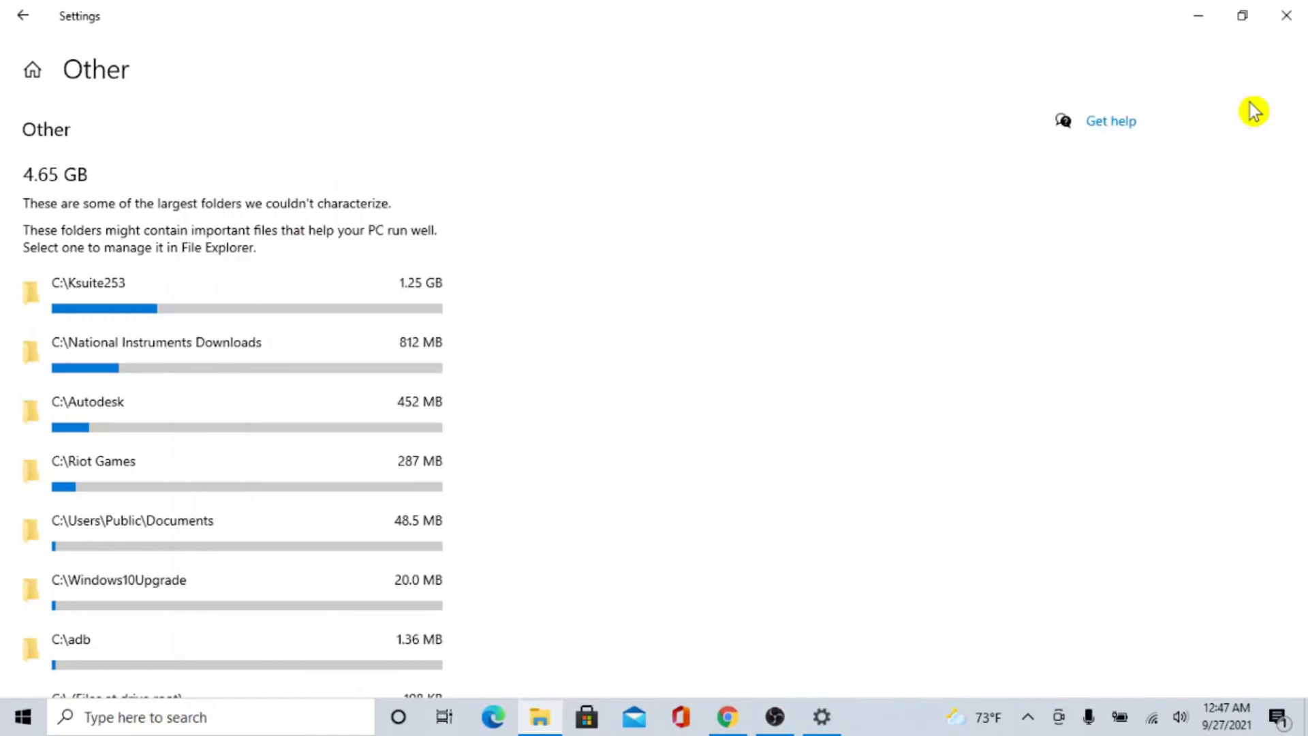
# Return to the Storage page, turn on Storage Sense and close Settings.
pyautogui.click(23, 15)
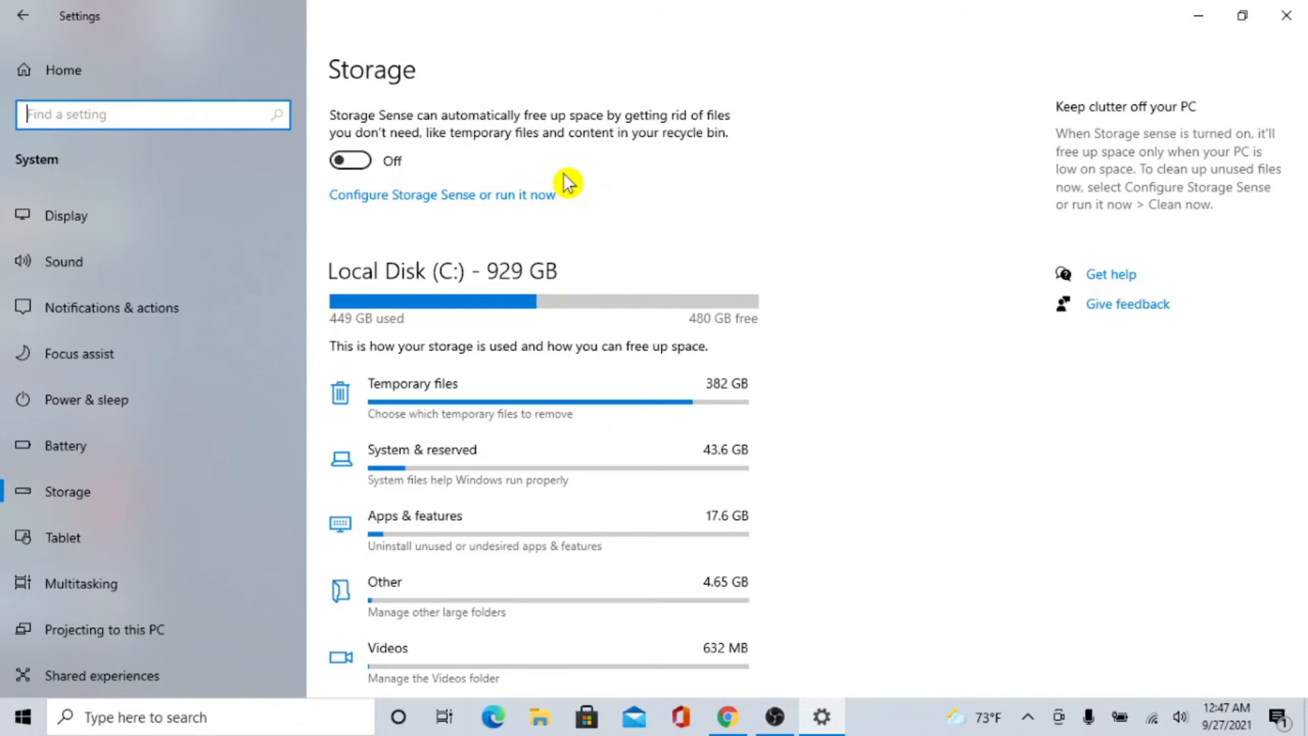
pyautogui.click(341, 171)
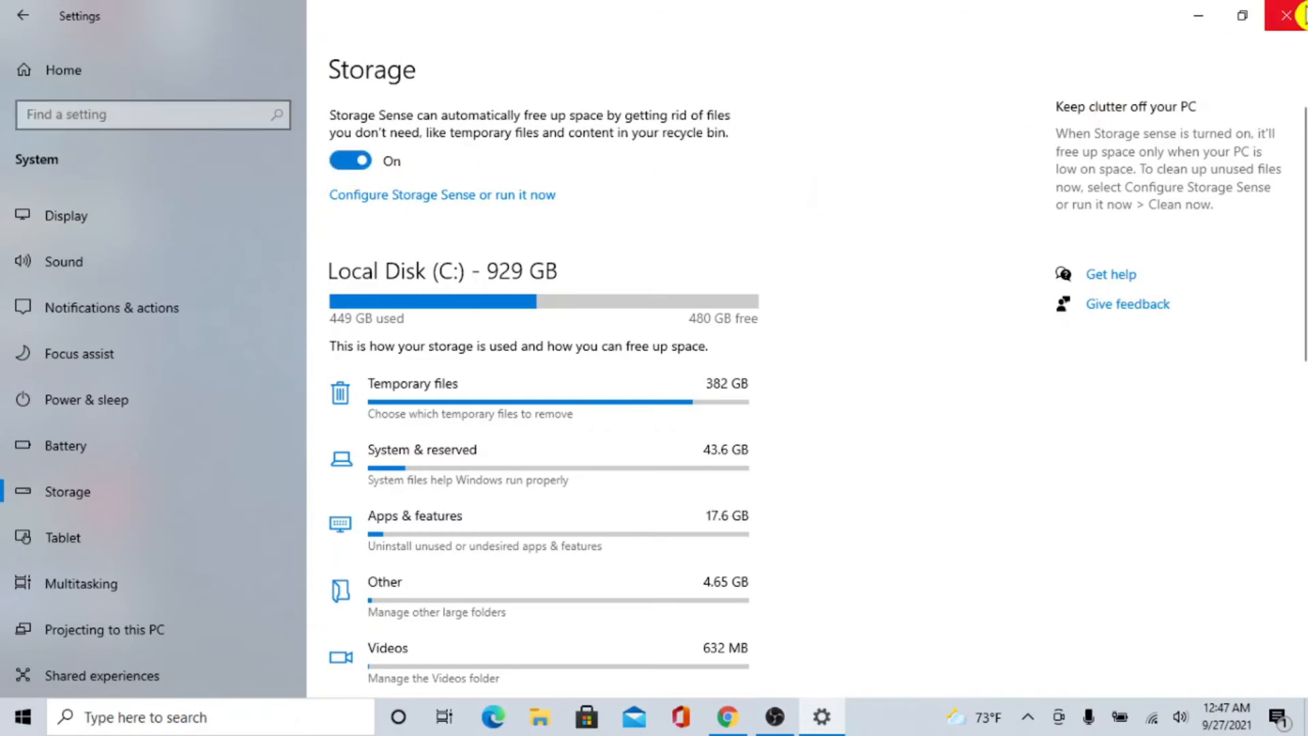
pyautogui.click(1287, 15)
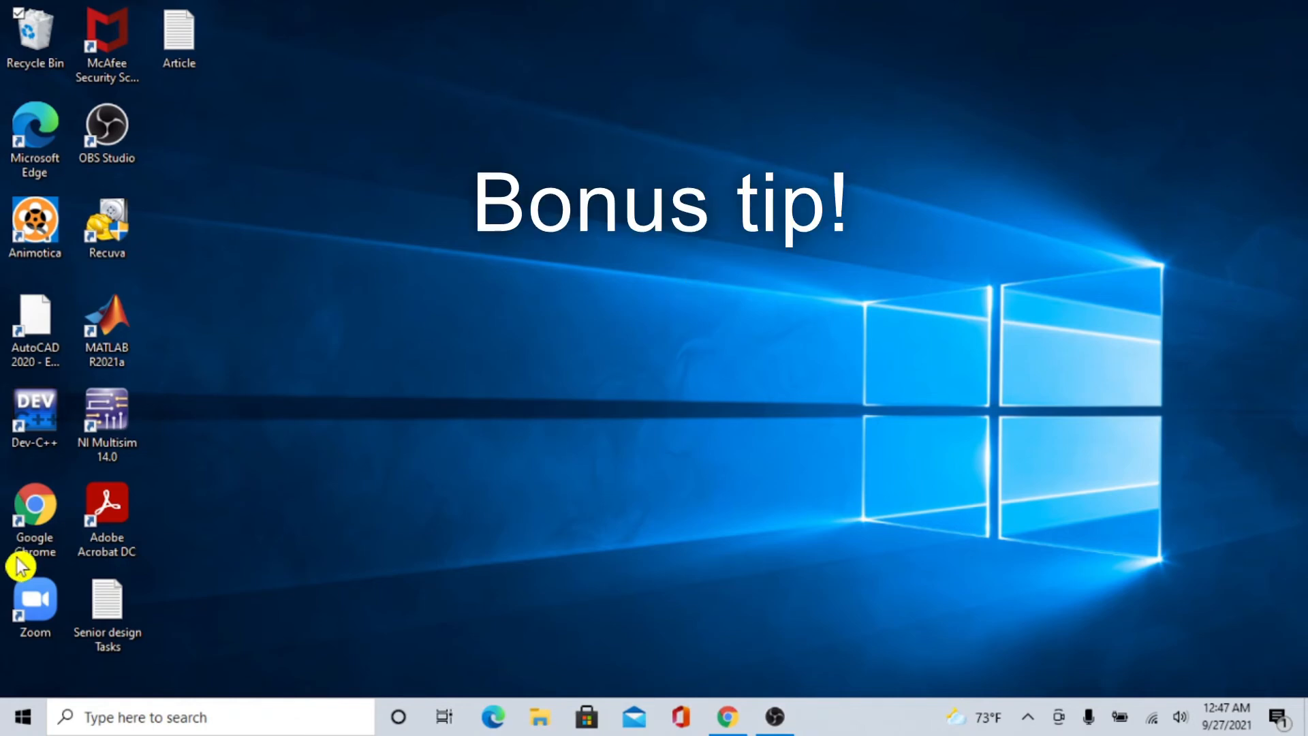
# Open the temporary files folder by running %temp% from the Run dialog.
pyautogui.rightClick(24, 728)
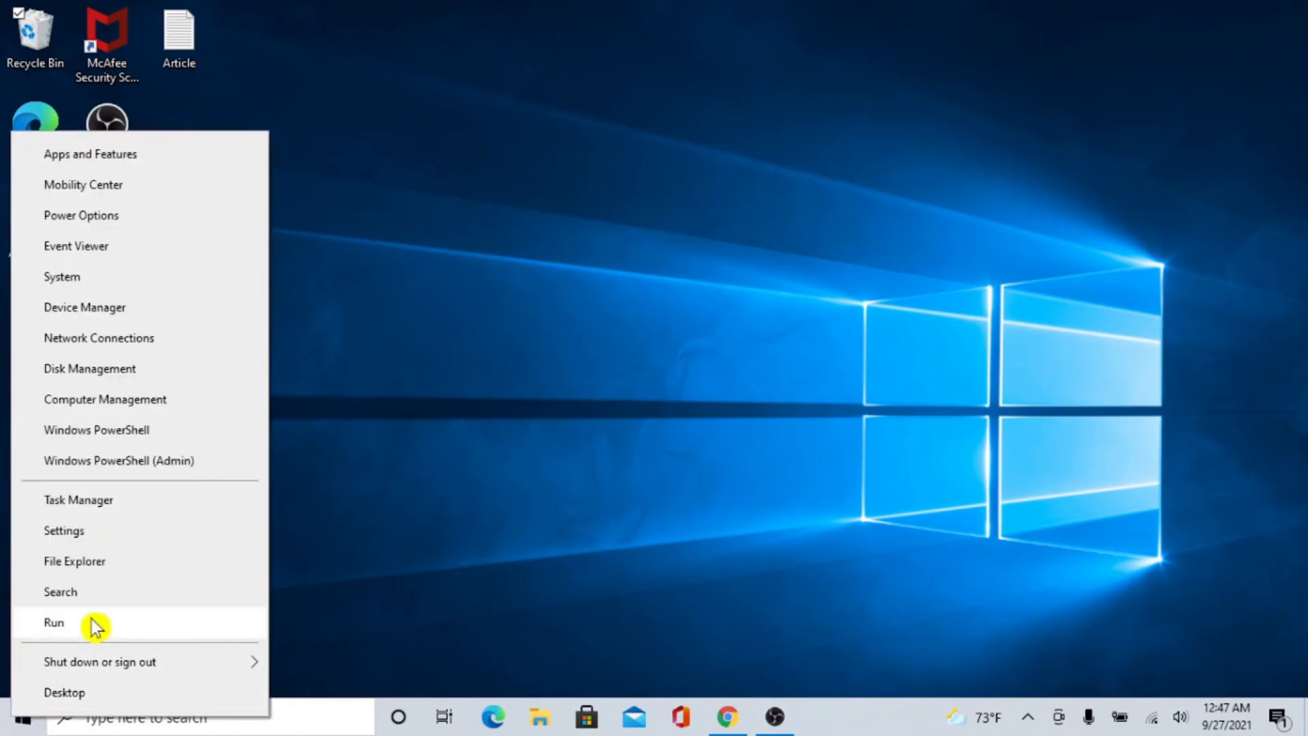
pyautogui.click(204, 622)
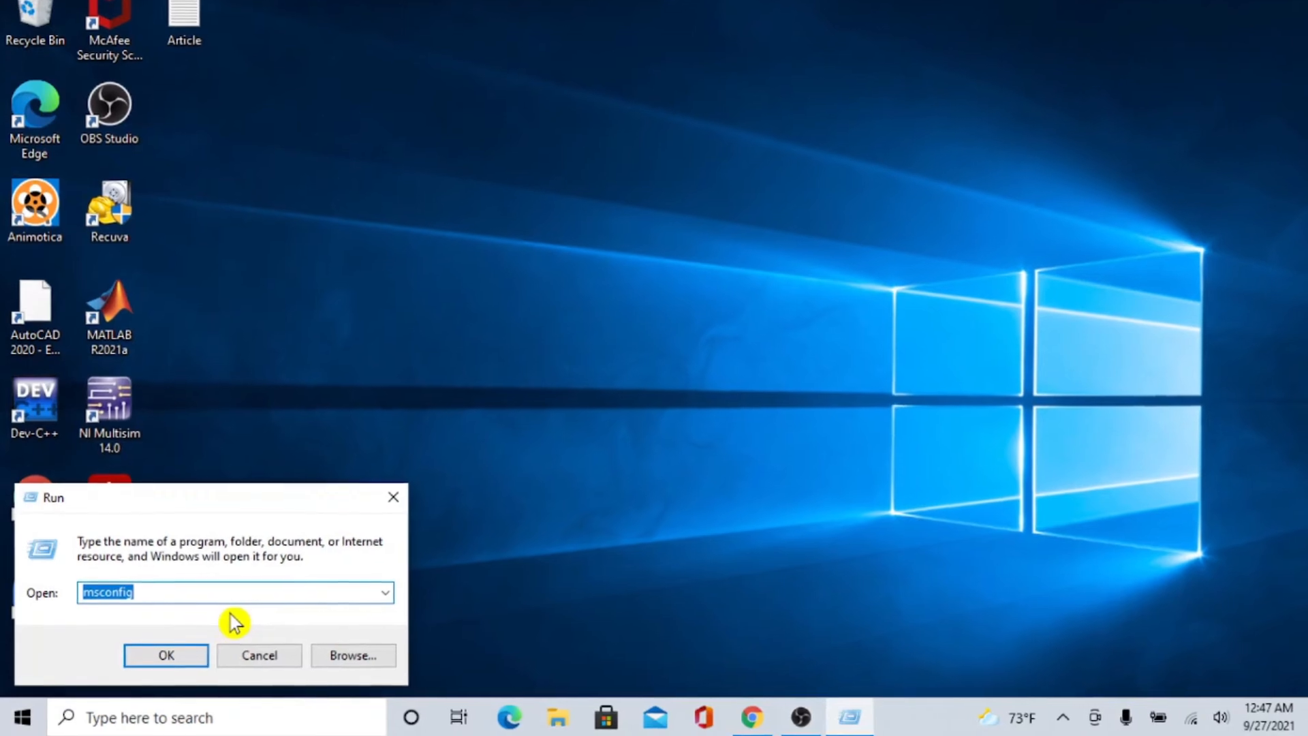
pyautogui.write('%')
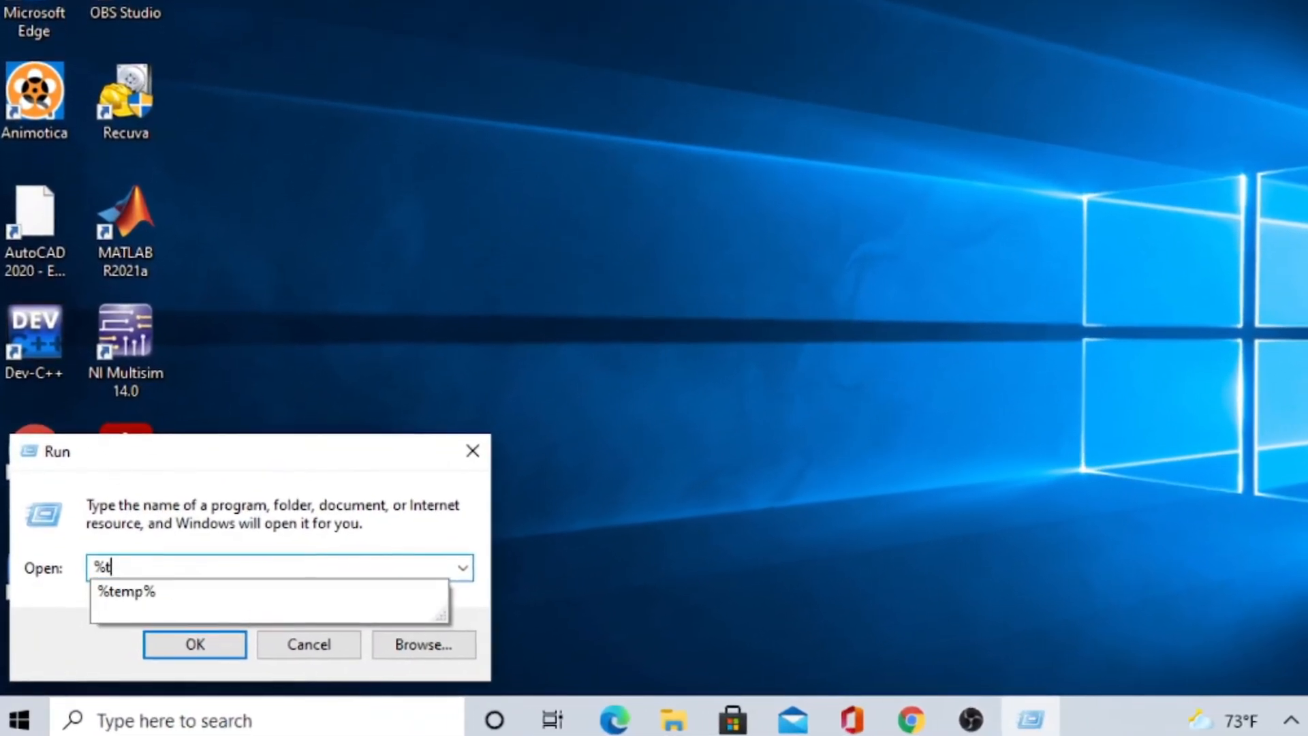
pyautogui.write('temp%')
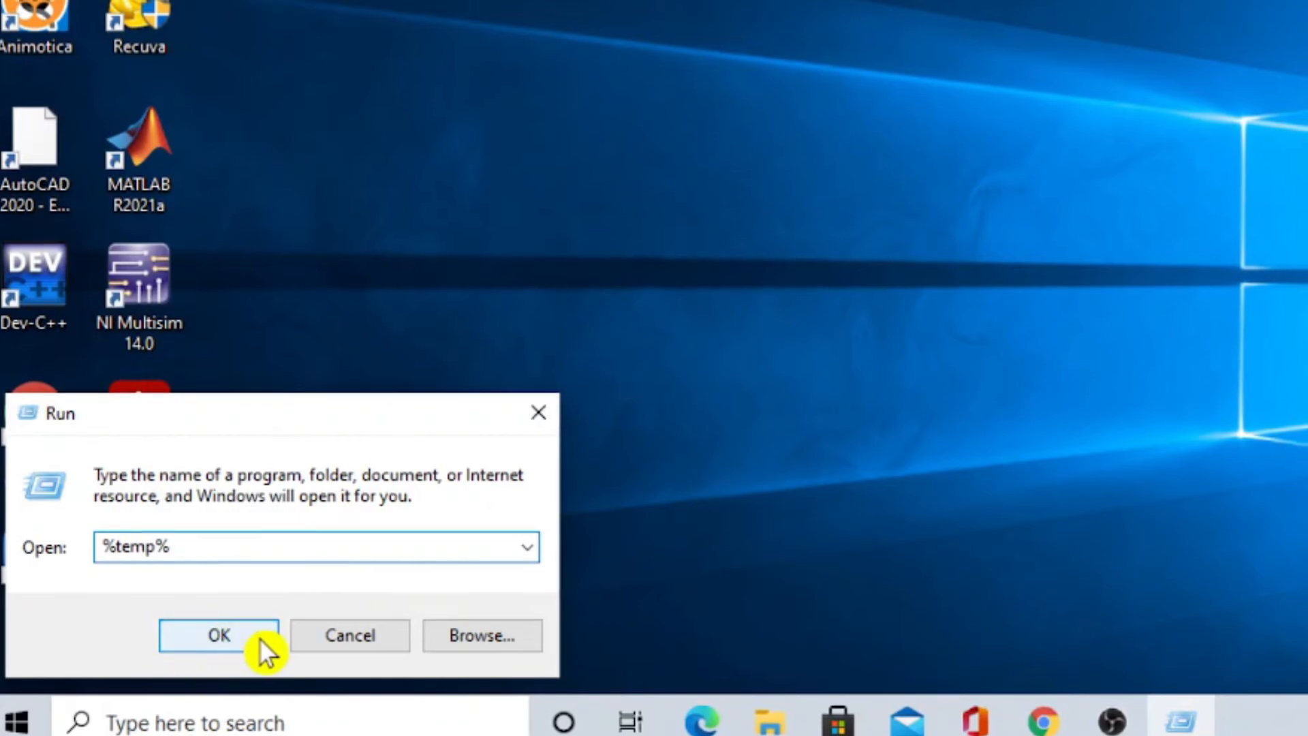
pyautogui.click(259, 638)
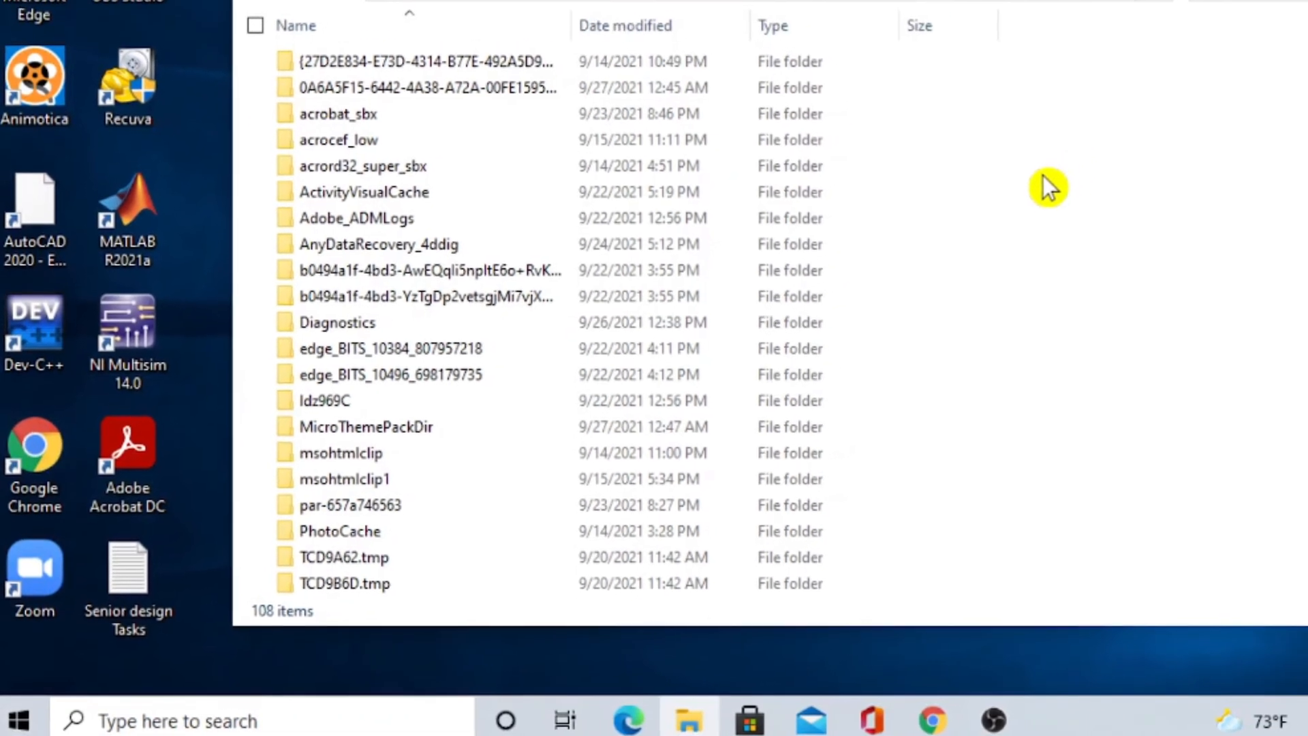
# Delete all items in the Temp folder, retrying and then cancelling for the folder in use, and close the window.
pyautogui.hotkey('ctrl', 'a')
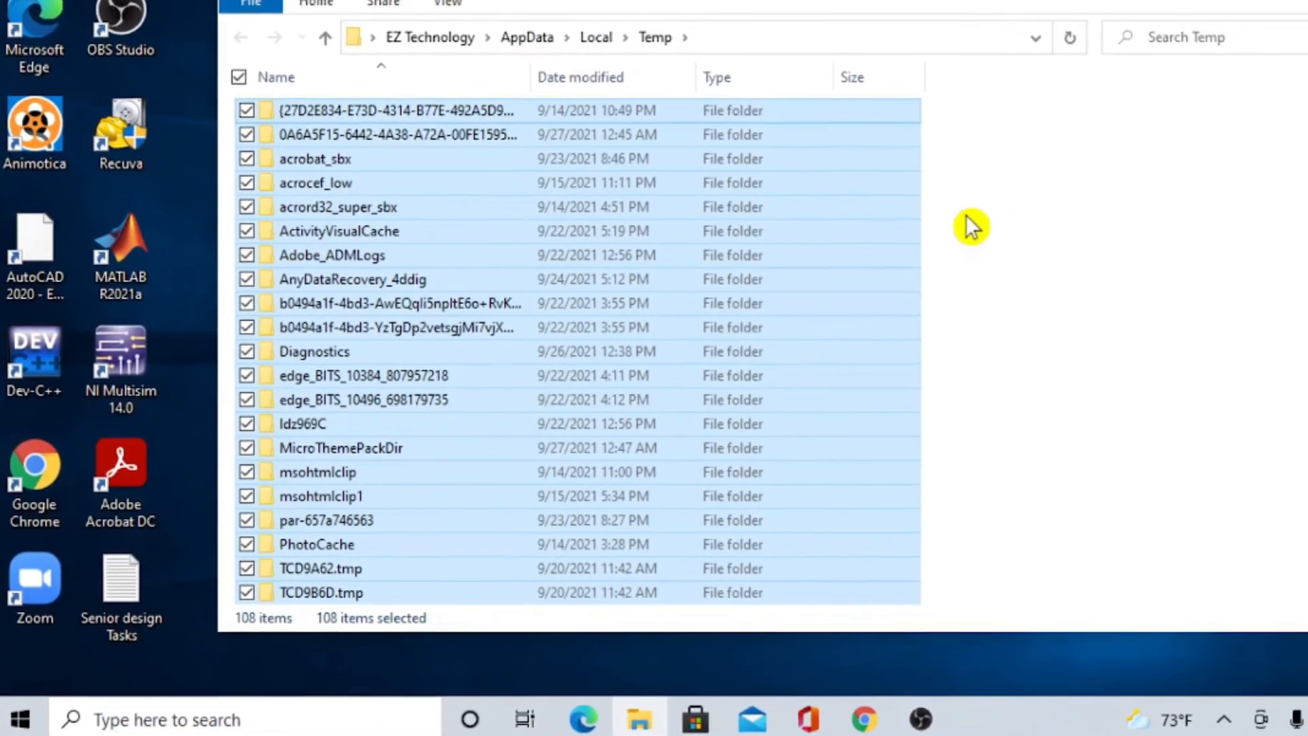
pyautogui.rightClick(910, 233)
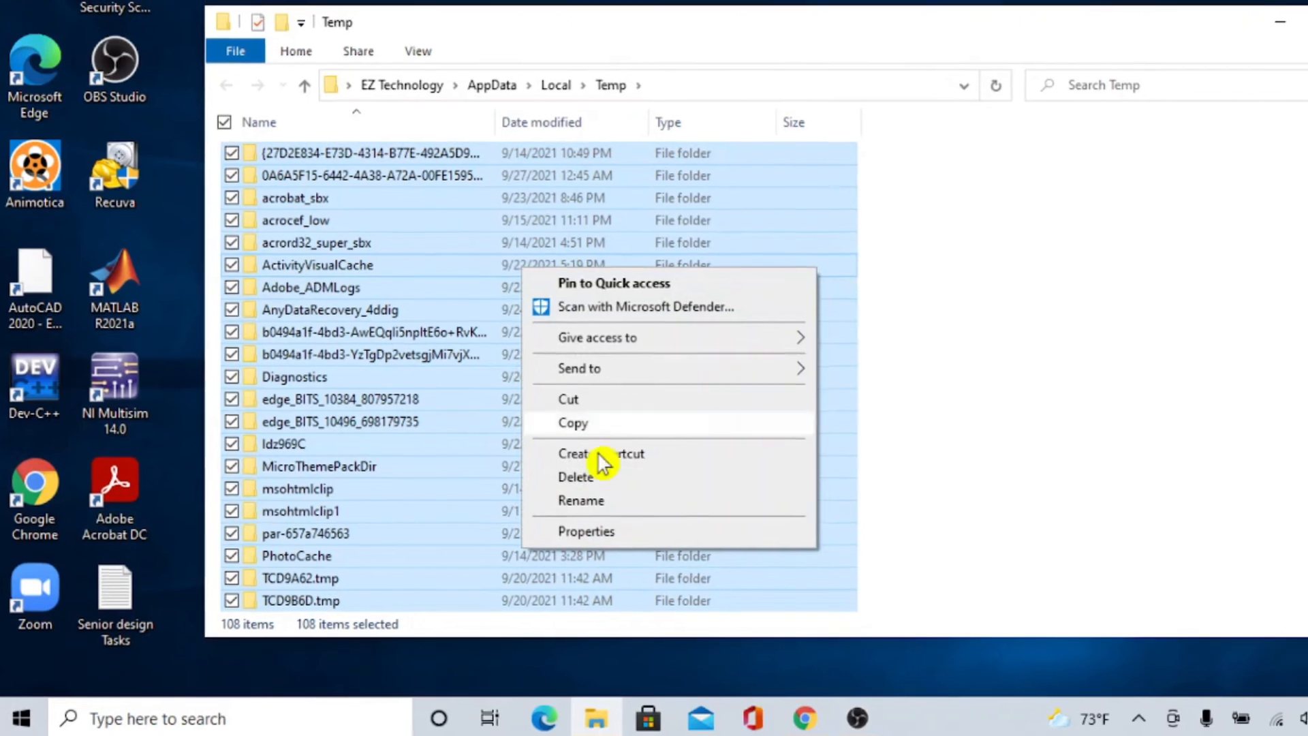
pyautogui.click(716, 475)
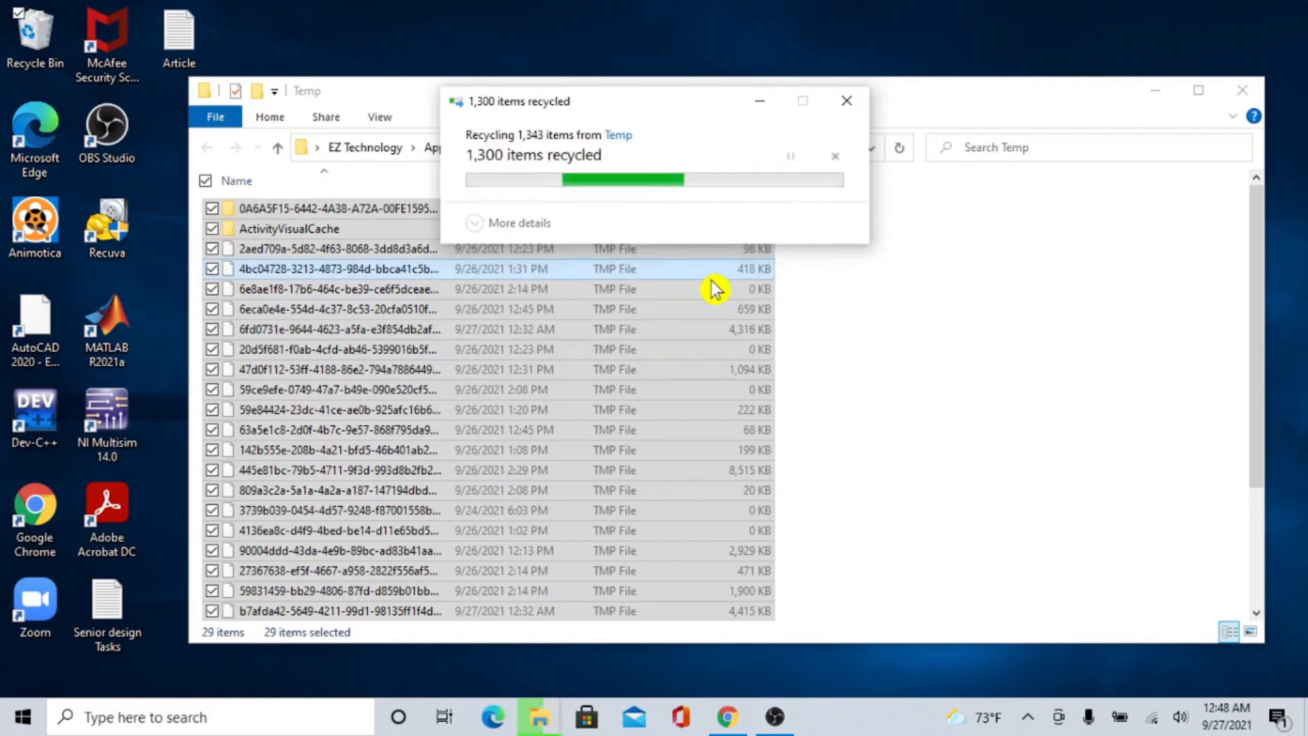
pyautogui.click(710, 281)
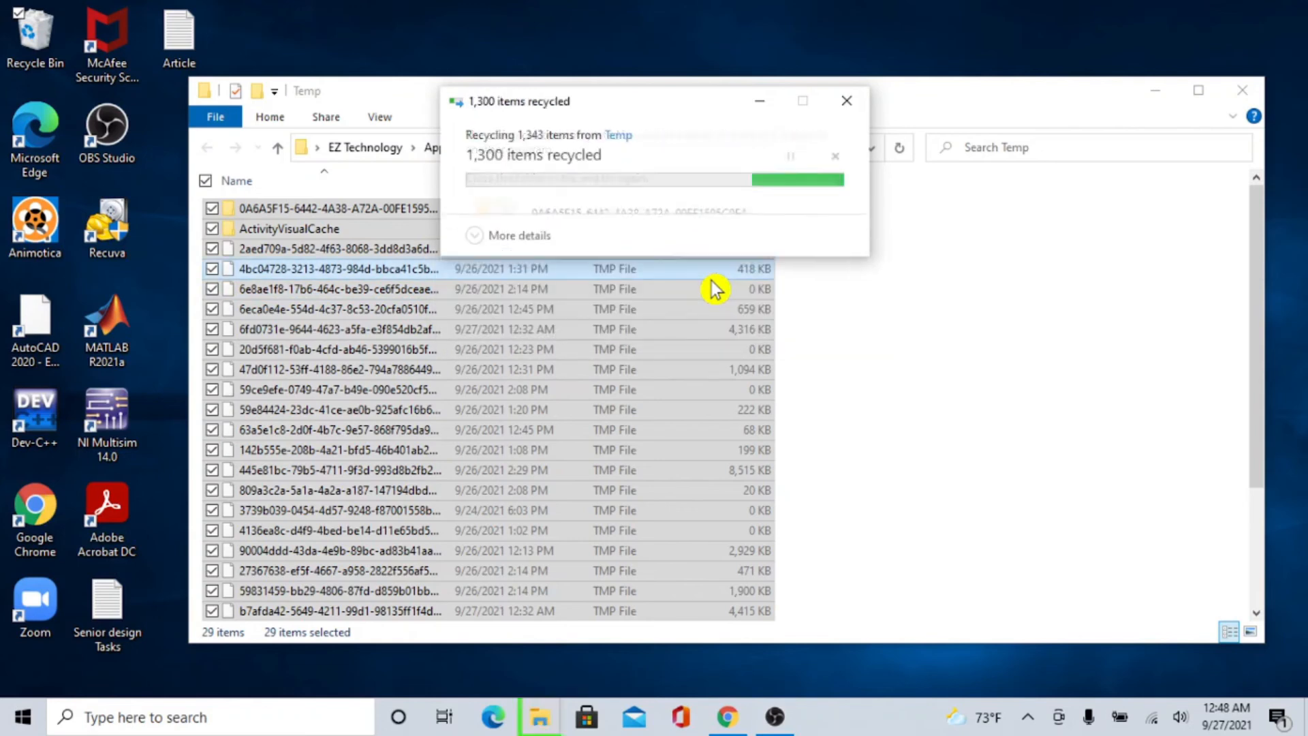
pyautogui.click(711, 281)
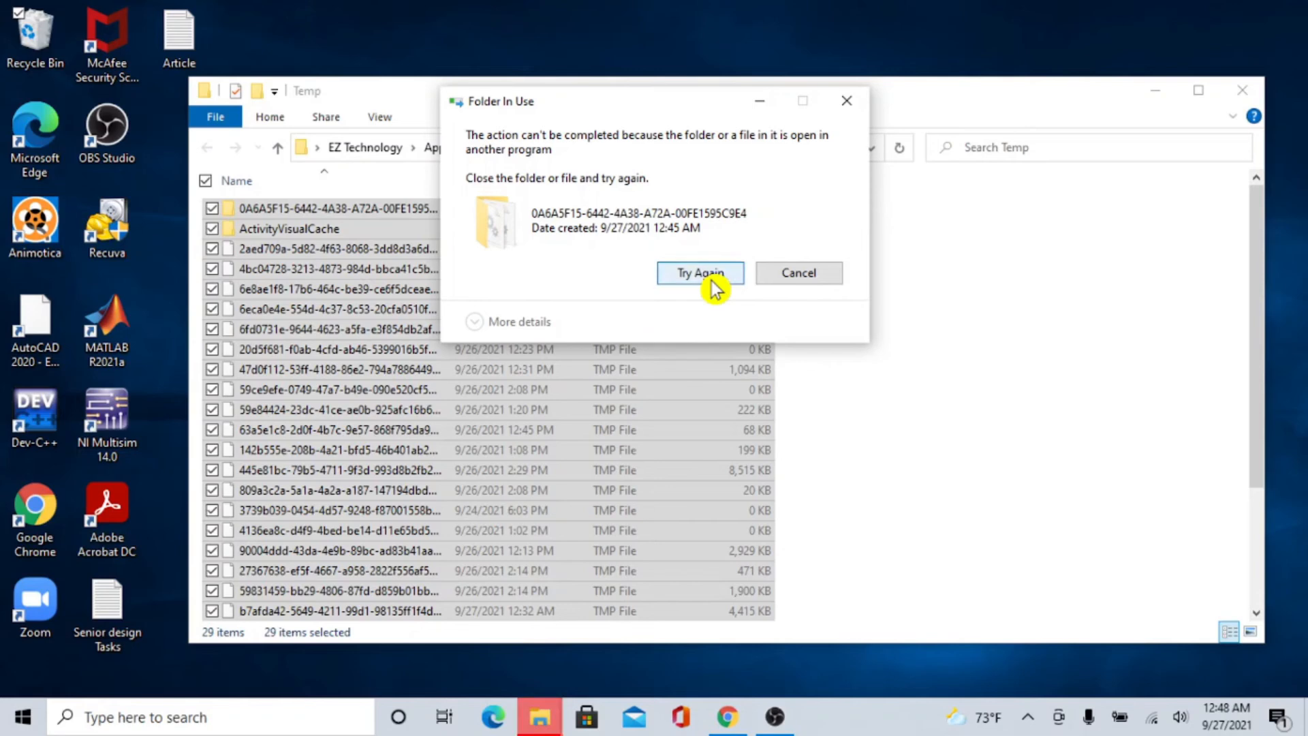
pyautogui.click(711, 280)
pyautogui.click(792, 272)
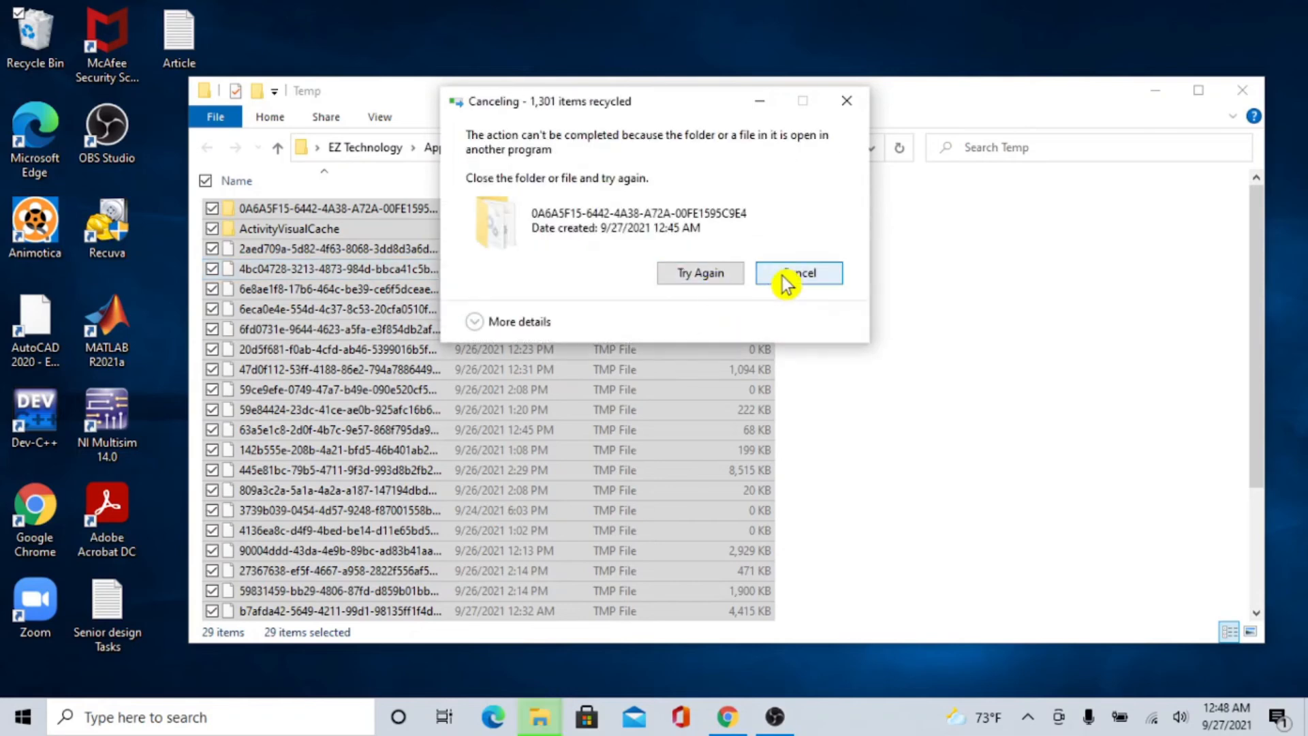
pyautogui.click(918, 314)
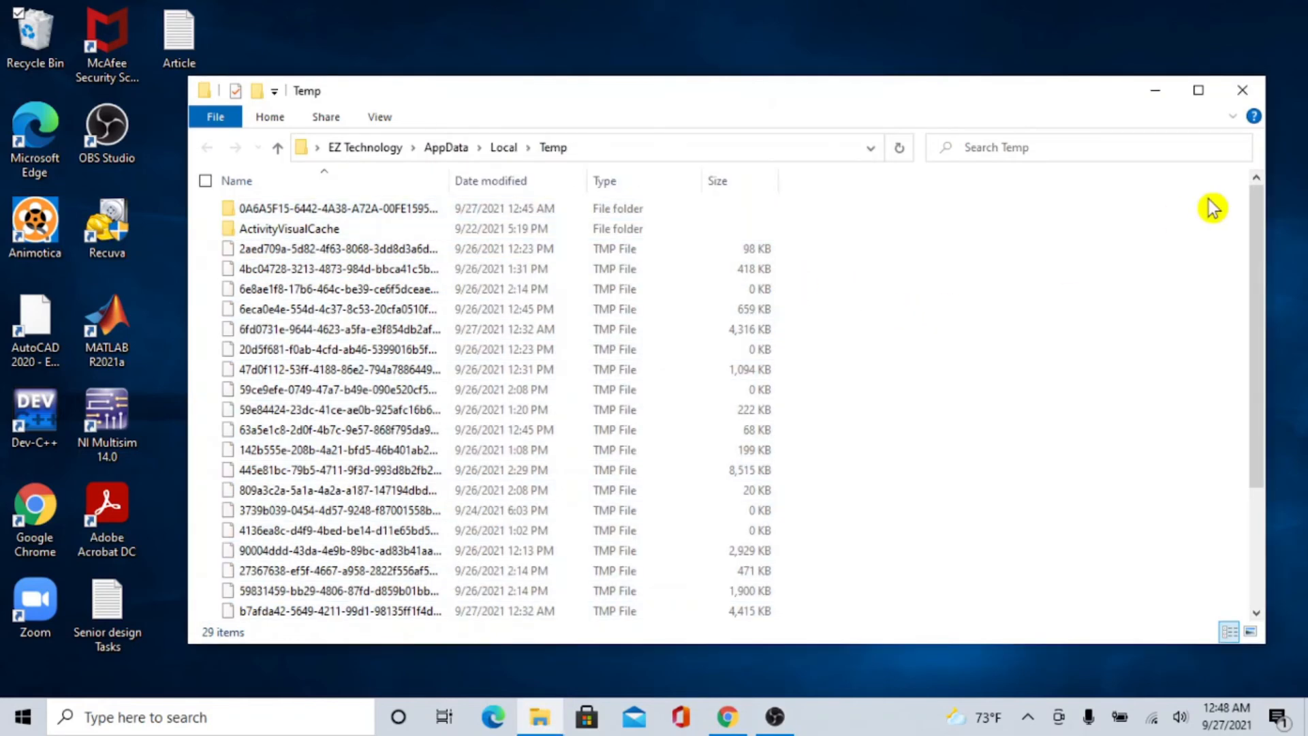
pyautogui.click(1261, 95)
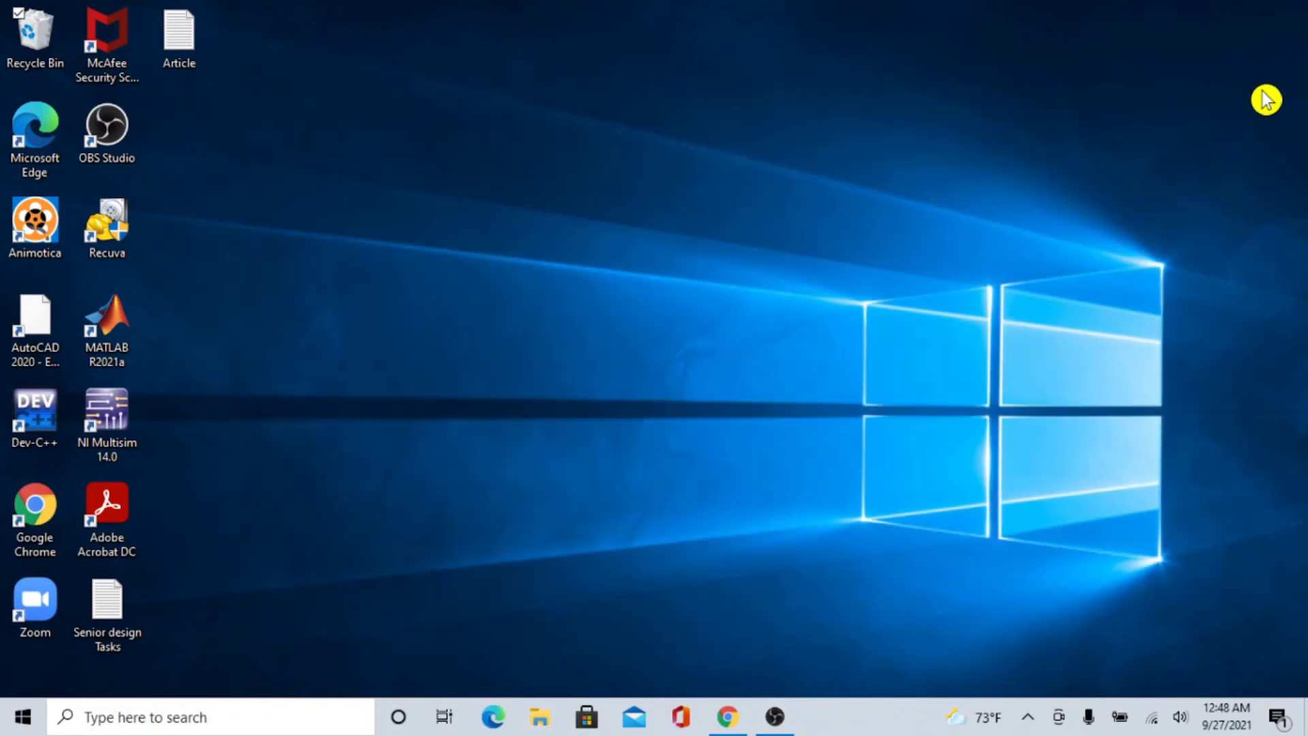
# Open the Recycle Bin from the desktop and look over its deleted items.
pyautogui.doubleClick(41, 52)
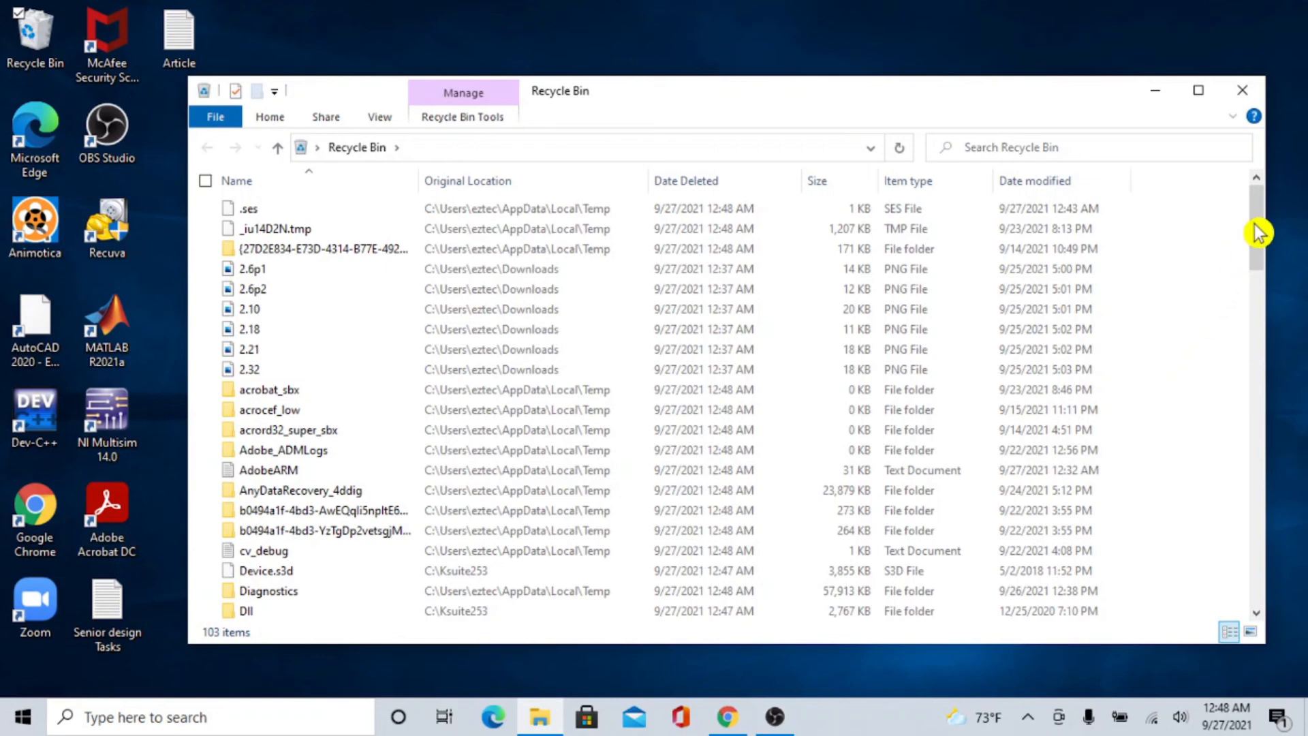
pyautogui.moveTo(1260, 225); pyautogui.dragTo(1239, 195)
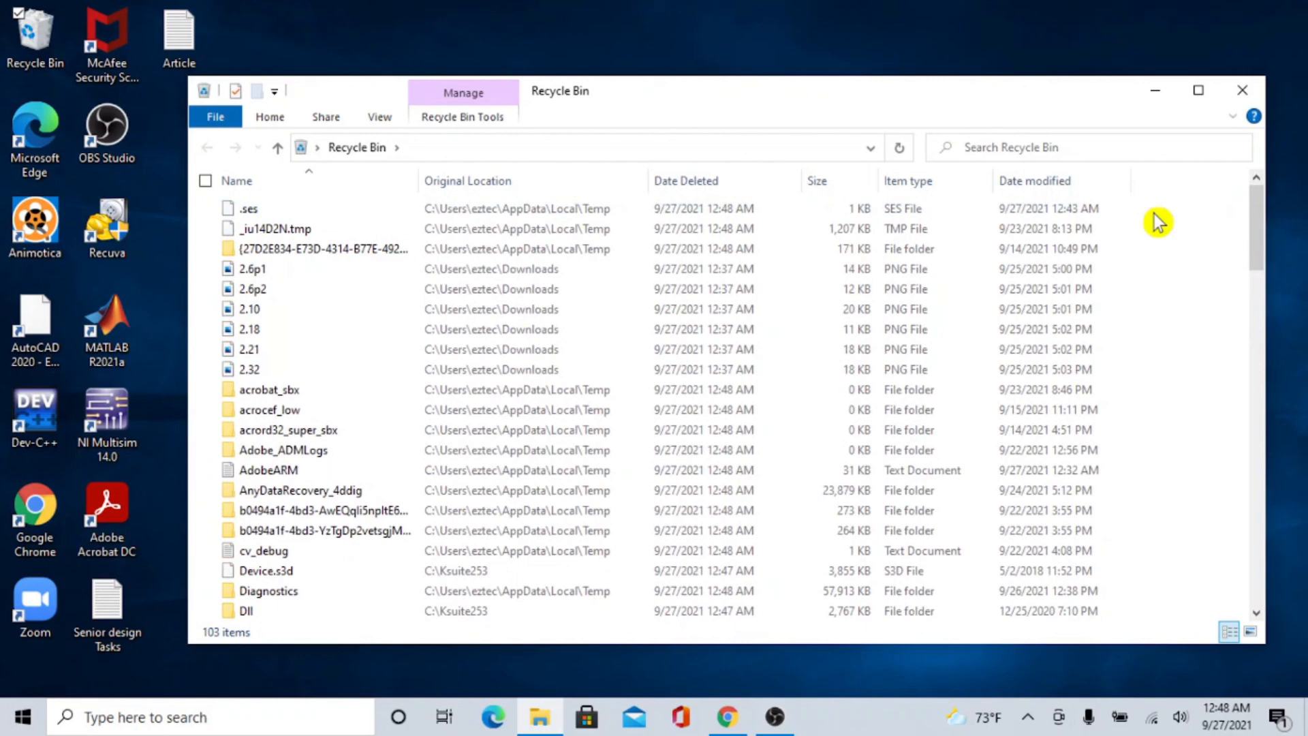
pyautogui.hotkey('ctrl', 'a')
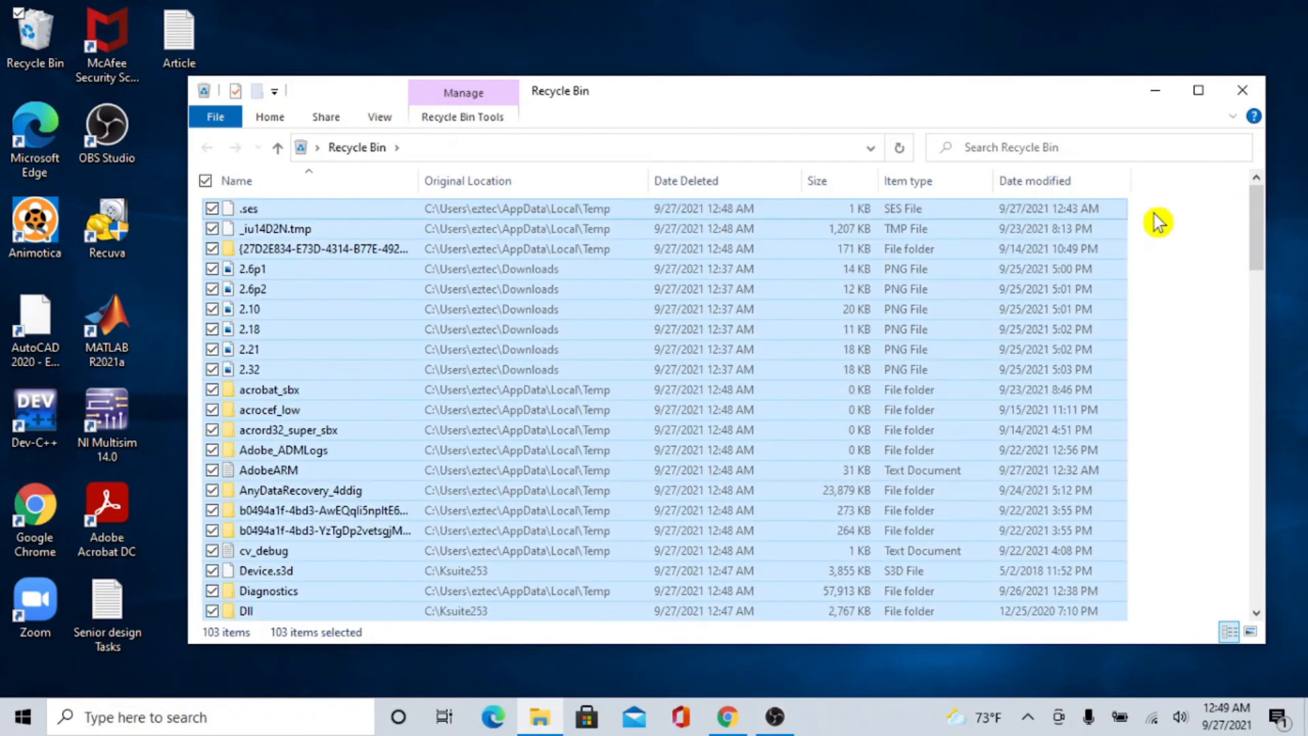
pyautogui.click(940, 258)
pyautogui.rightClick(940, 257)
pyautogui.click(1175, 256)
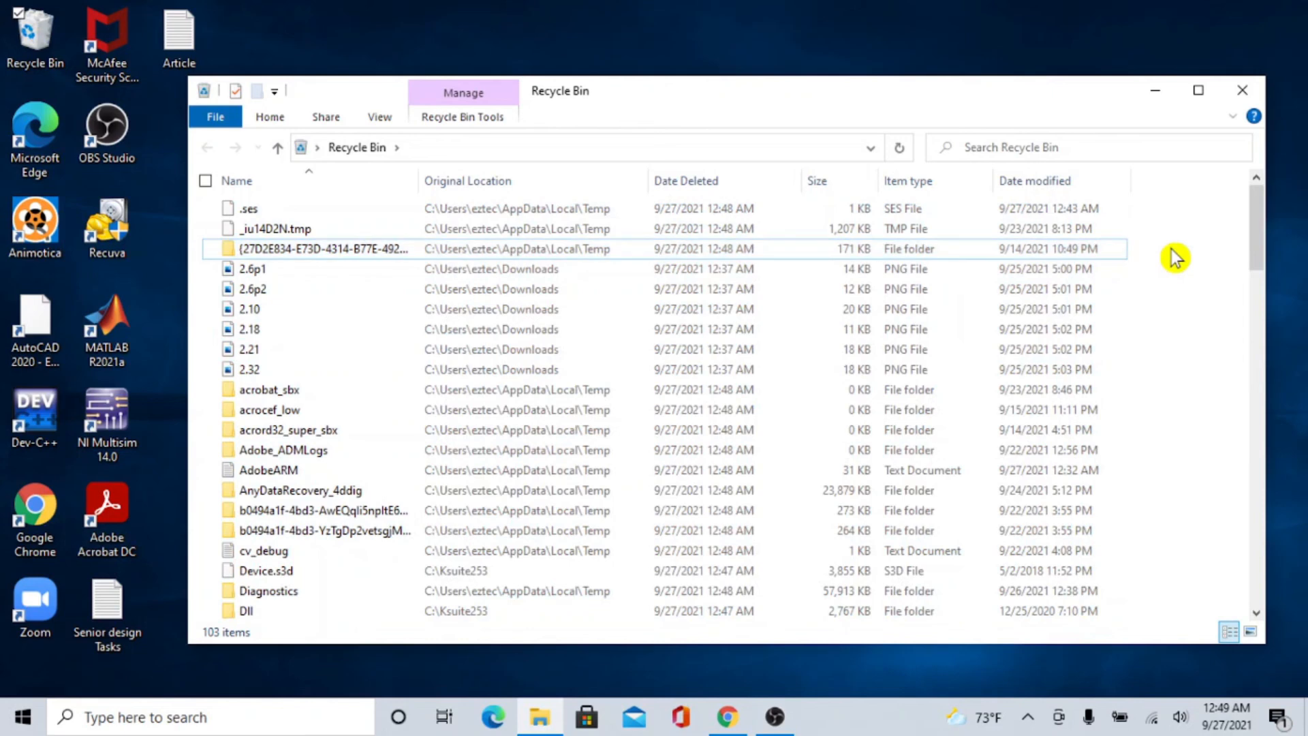
# Permanently delete all items in the Recycle Bin, confirm the deletion and close the window.
pyautogui.hotkey('ctrl', 'a')
pyautogui.rightClick(1004, 263)
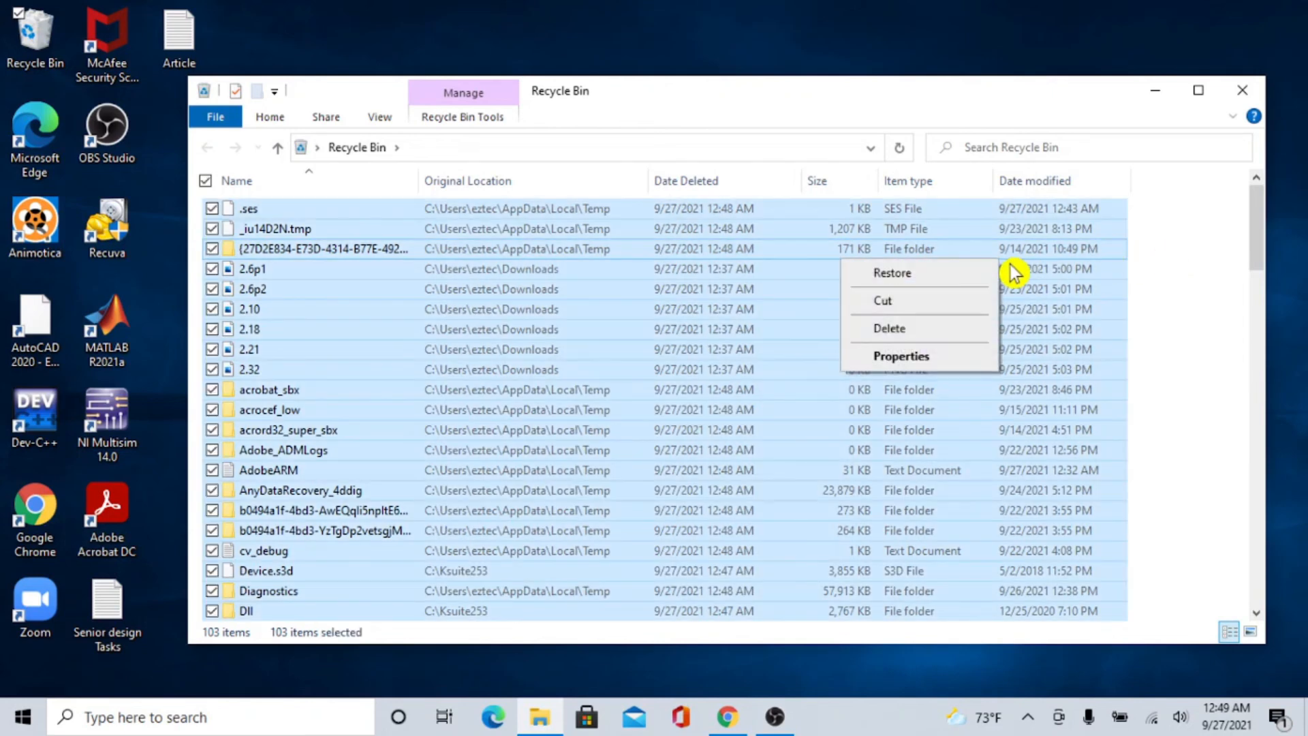
pyautogui.click(944, 332)
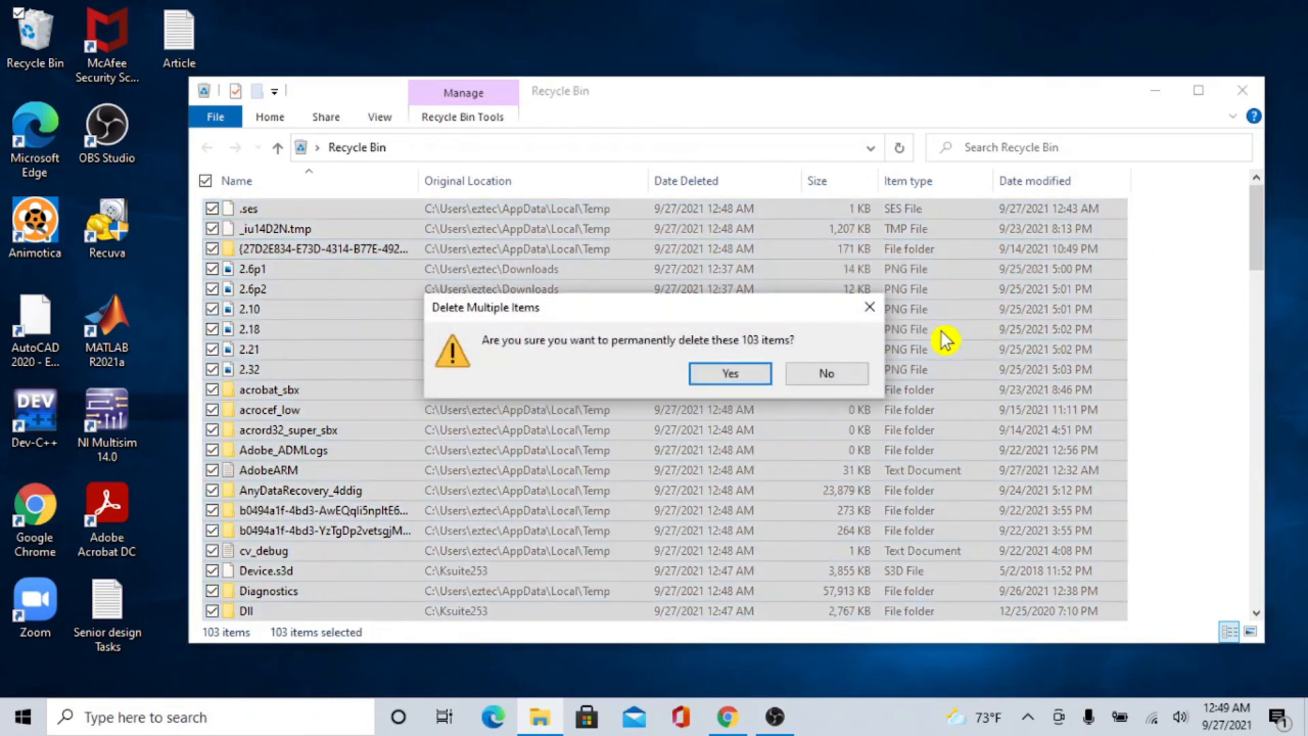
pyautogui.click(755, 375)
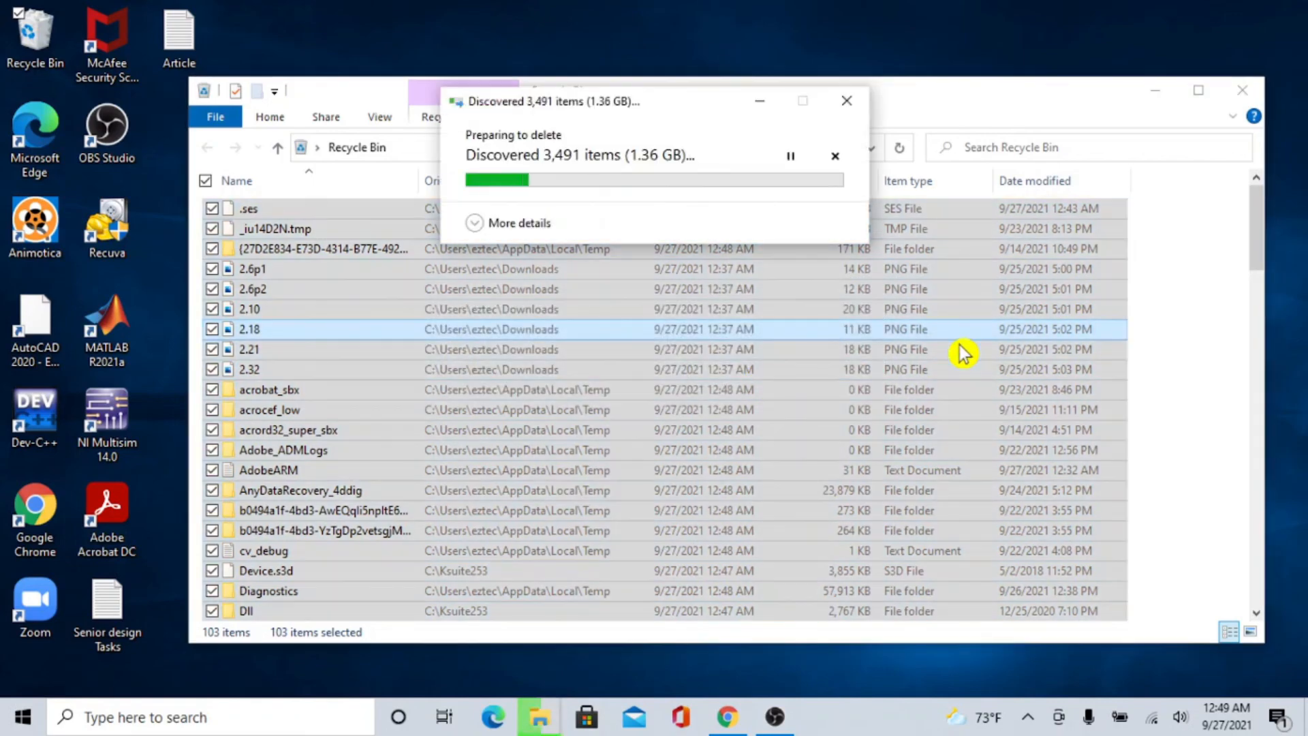
pyautogui.click(496, 239)
pyautogui.click(588, 271)
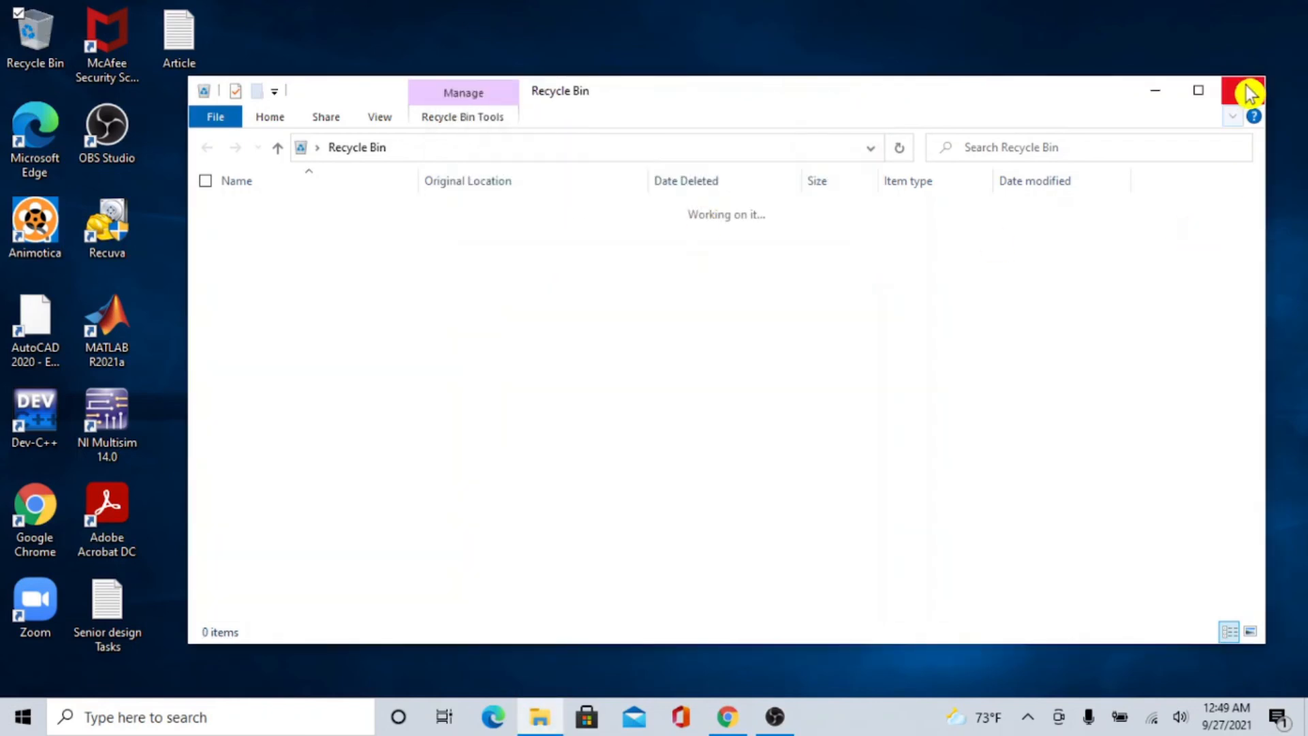
pyautogui.click(1251, 96)
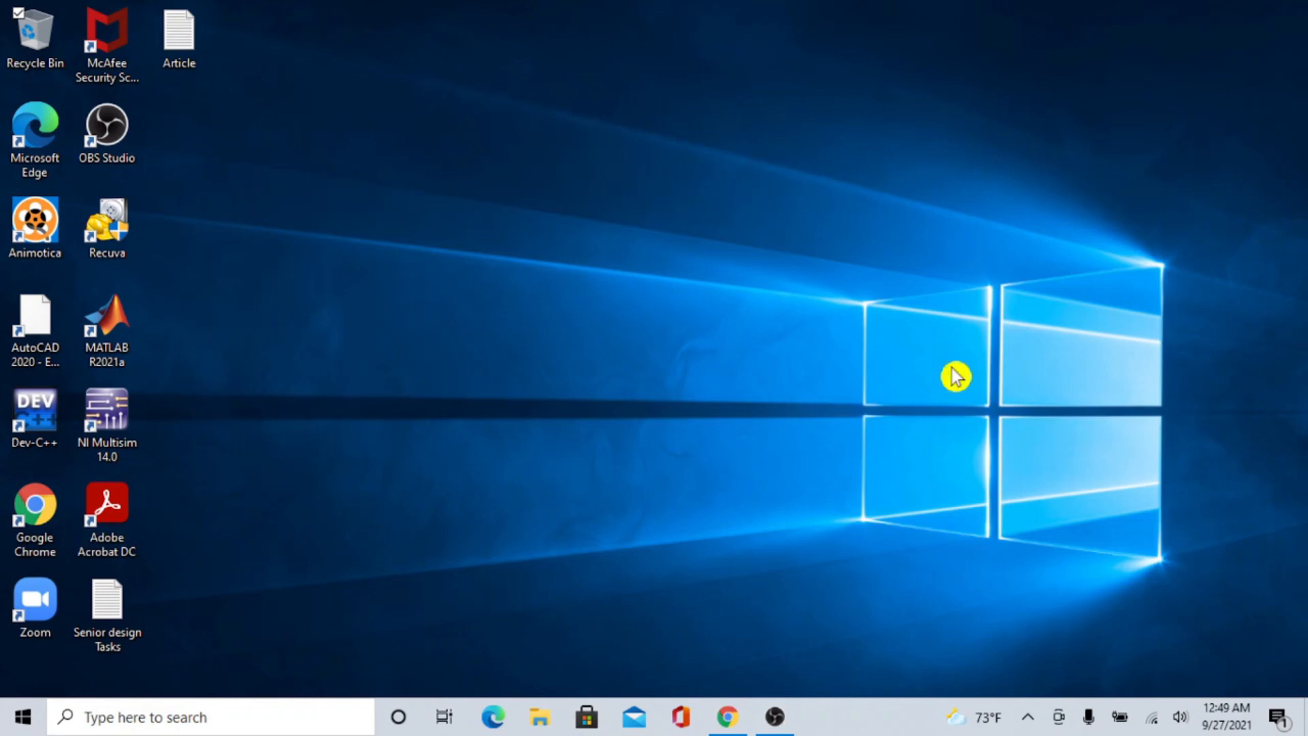